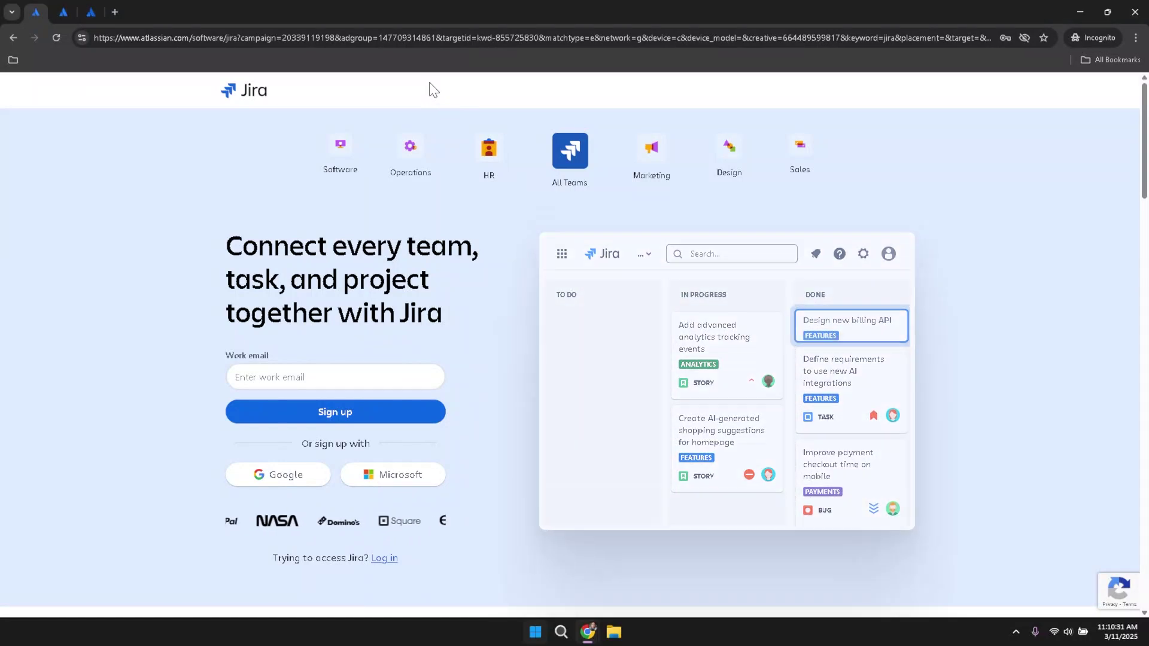
Step: Leave the Jira product page for the Atlassian login tab
{"action": "left_click", "coordinate": [466, 40]}
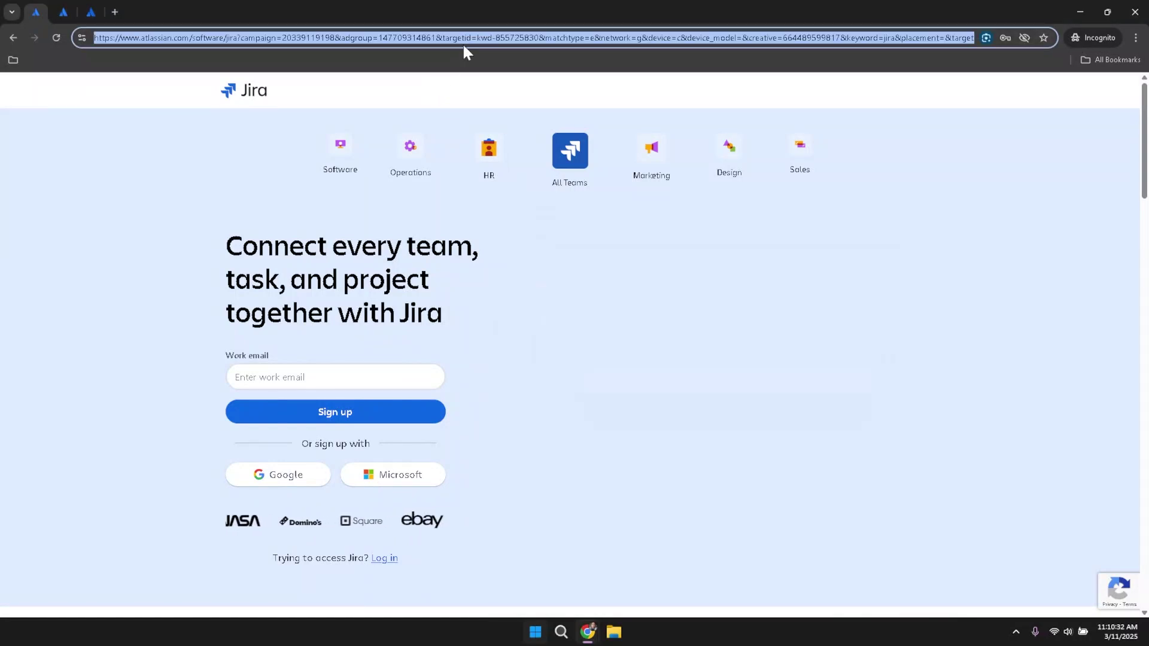
{"action": "left_click", "coordinate": [462, 87]}
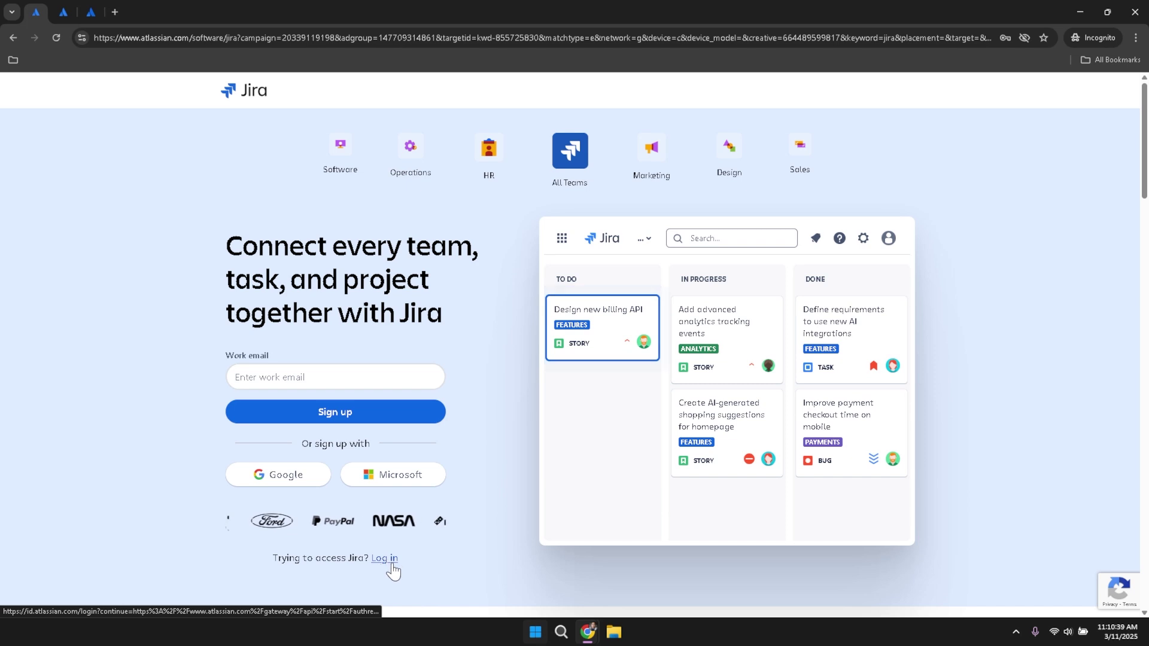
{"action": "key", "text": "ctrl+Tab"}
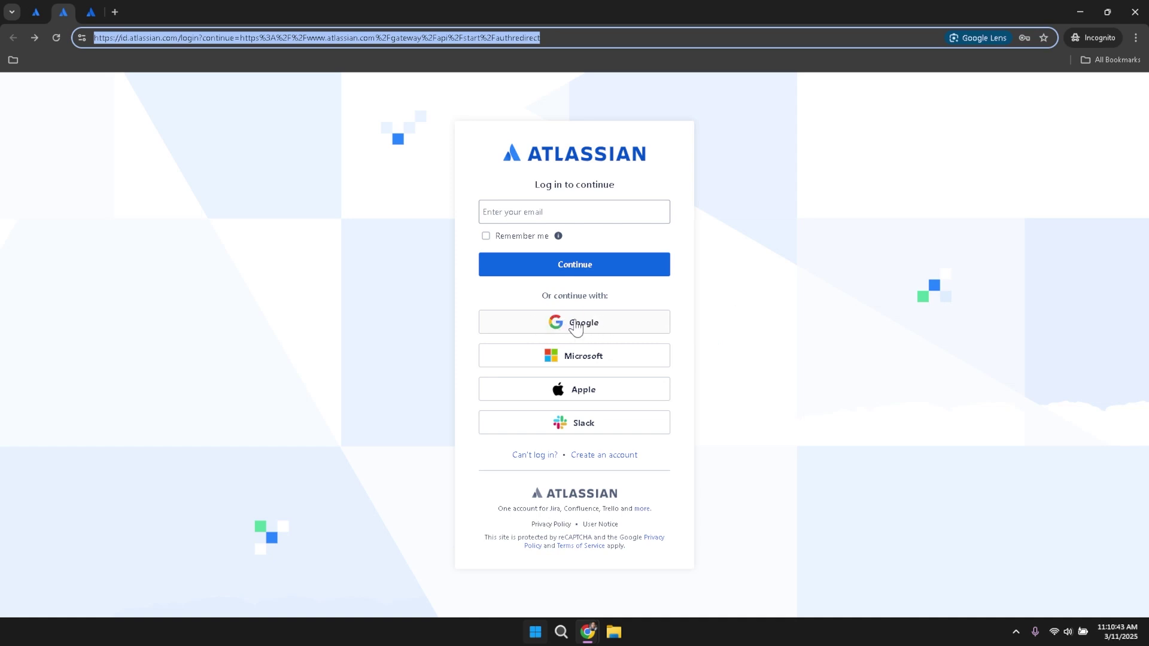
Step: Switch to the Atlassian Home tab listing Jira, Trello and recent work
{"action": "left_click", "coordinate": [746, 336]}
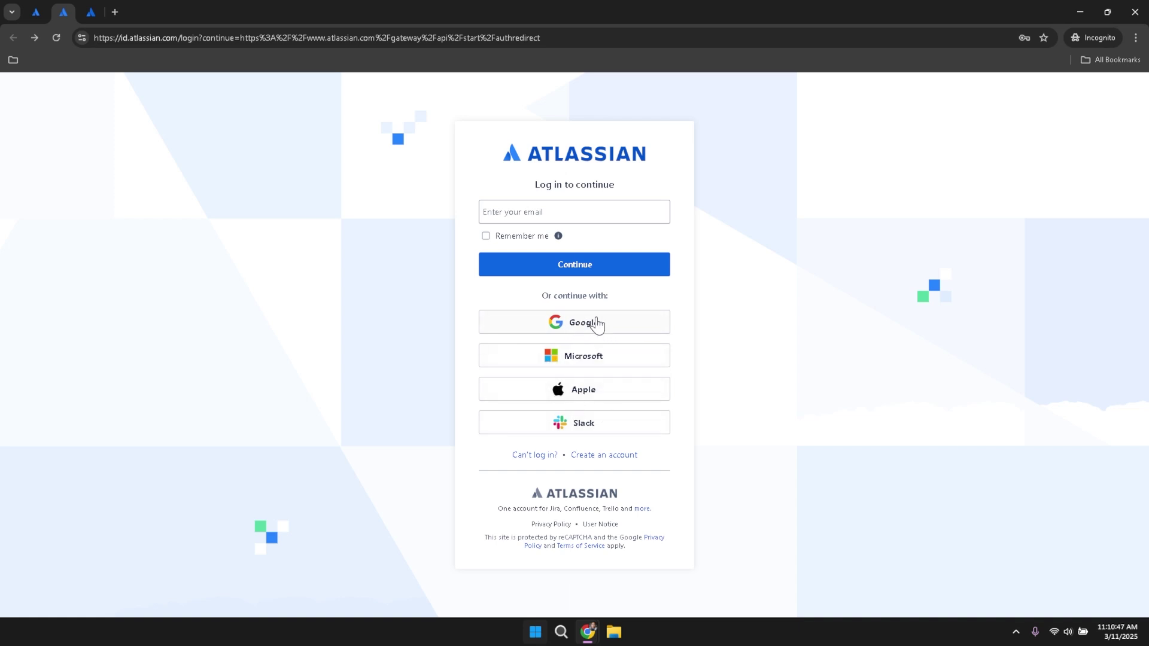
{"action": "key", "text": "ctrl+Tab"}
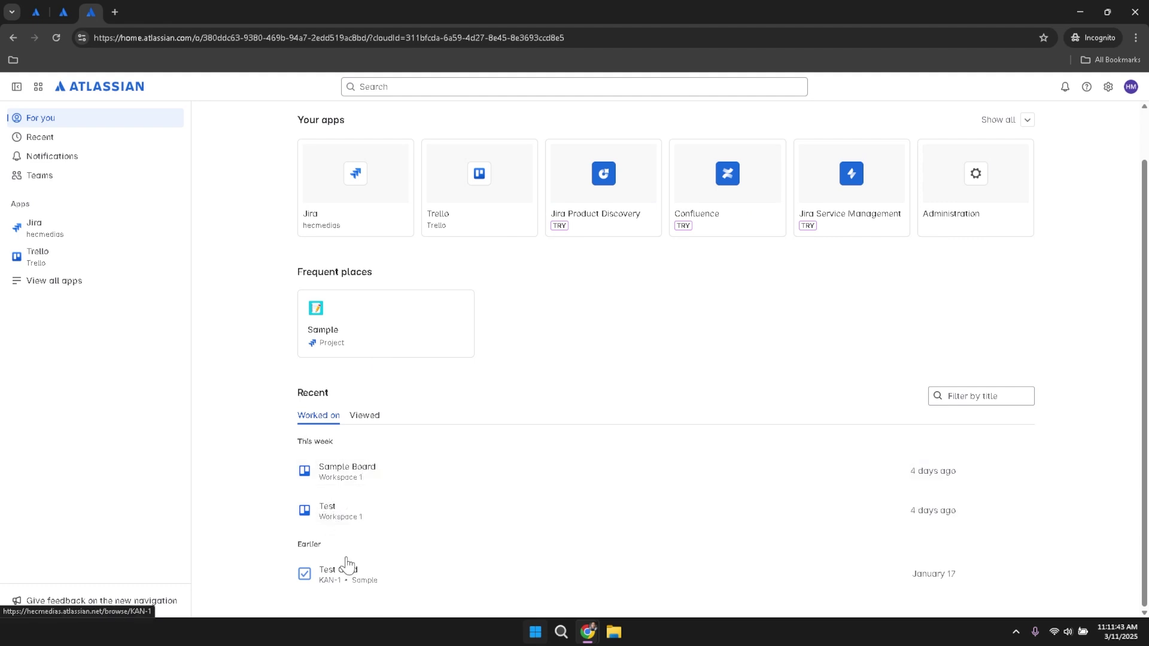
Step: Compare the Viewed and Worked on recent lists, then highlight the Frequent places heading
{"action": "left_click", "coordinate": [365, 423]}
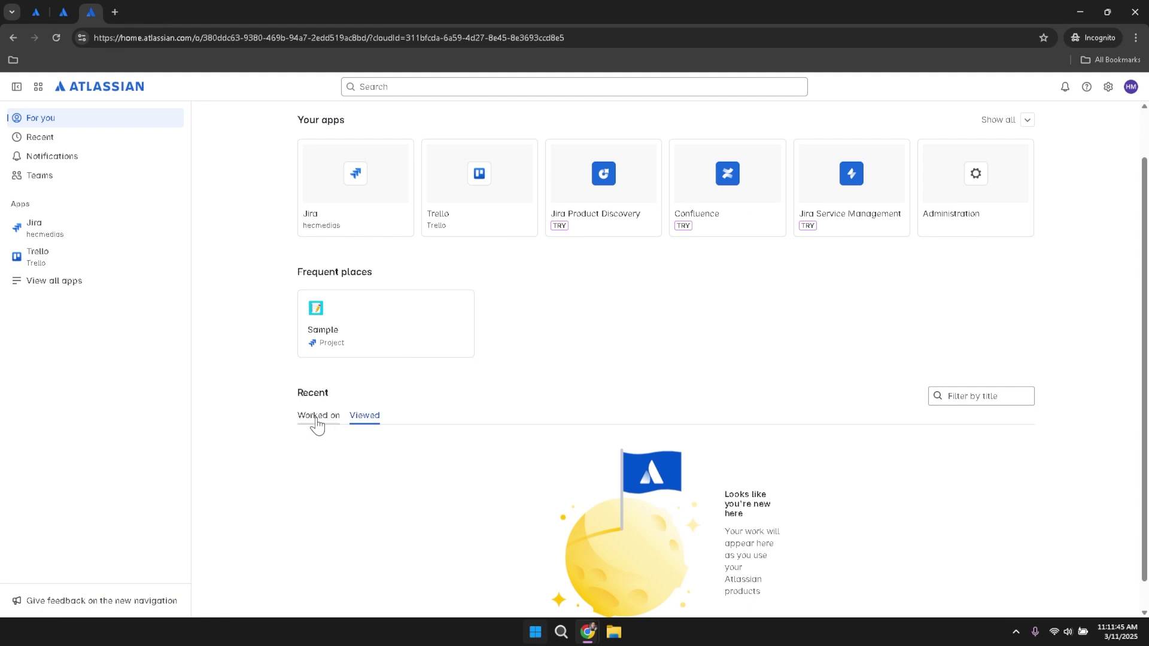
{"action": "left_click", "coordinate": [318, 422]}
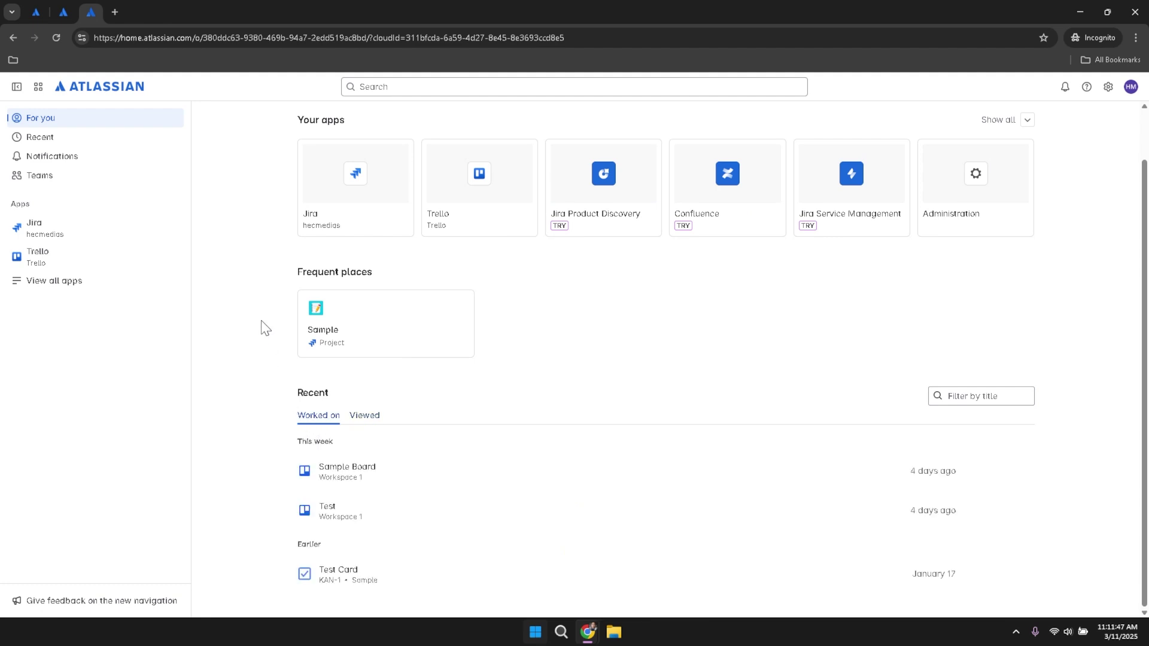
{"action": "left_click_drag", "start_coordinate": [293, 273], "coordinate": [386, 279]}
{"action": "left_click", "coordinate": [402, 276]}
Step: Highlight the Recent heading and toggle between Viewed and Worked on, ending on Worked on
{"action": "left_click_drag", "start_coordinate": [297, 399], "coordinate": [330, 398]}
{"action": "left_click", "coordinate": [360, 402]}
{"action": "left_click_drag", "start_coordinate": [300, 393], "coordinate": [346, 399]}
{"action": "left_click", "coordinate": [366, 419]}
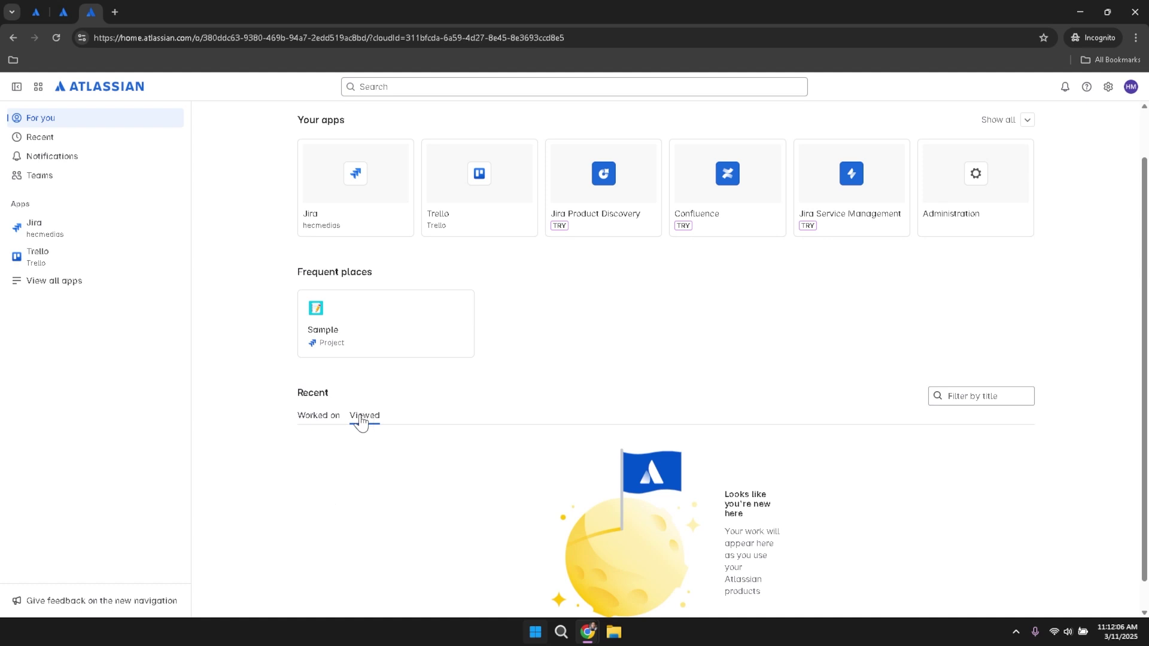
{"action": "left_click", "coordinate": [335, 419]}
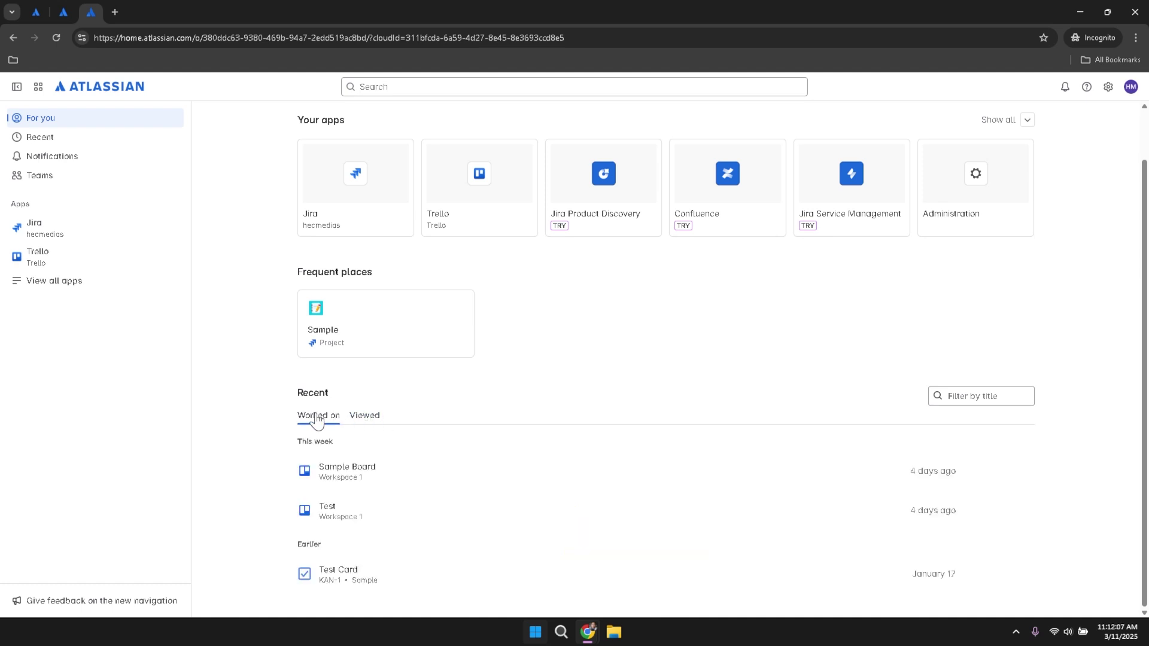
{"action": "left_click", "coordinate": [363, 419]}
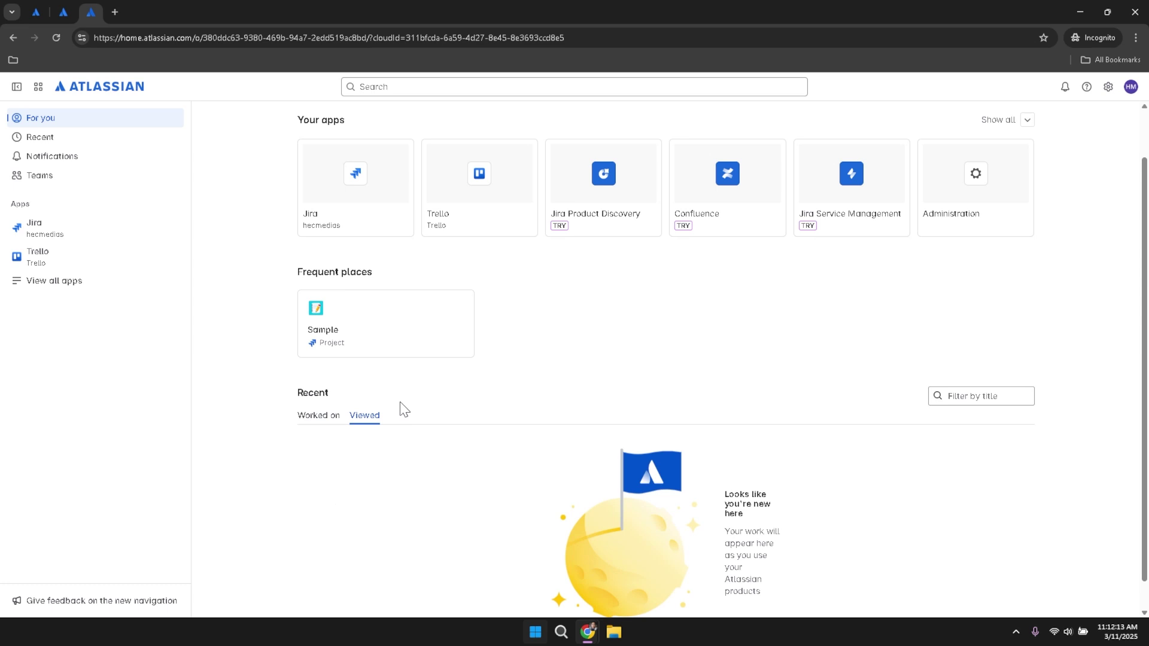
{"action": "left_click", "coordinate": [307, 421]}
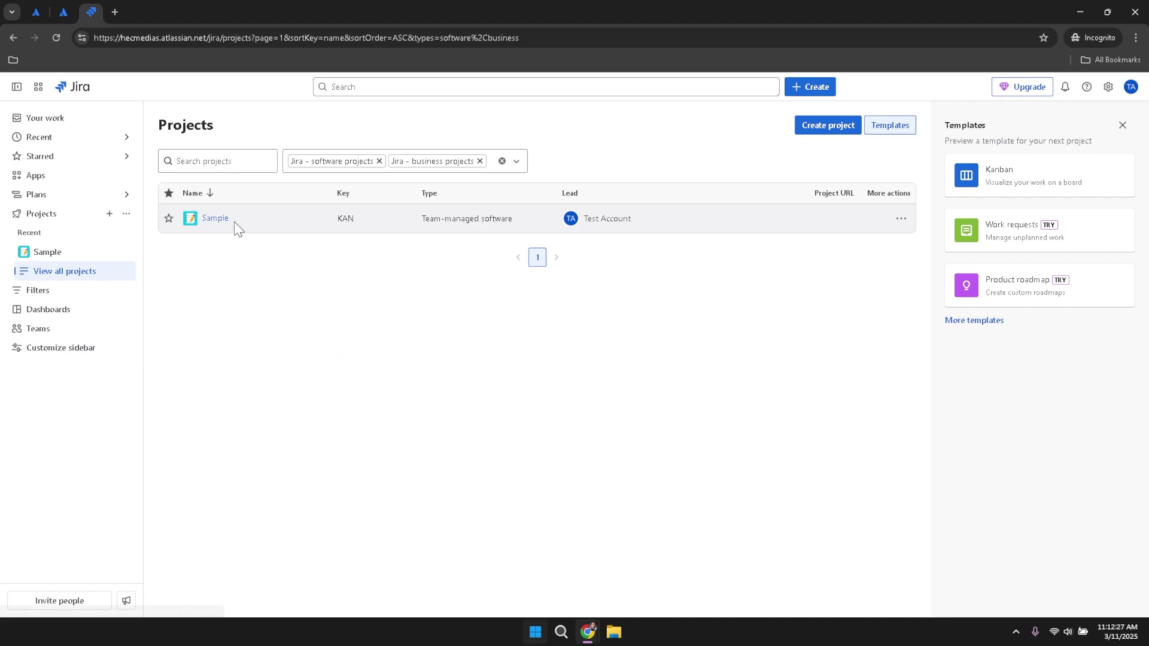
Step: Open the Your work page from the sidebar
{"action": "left_click", "coordinate": [54, 127]}
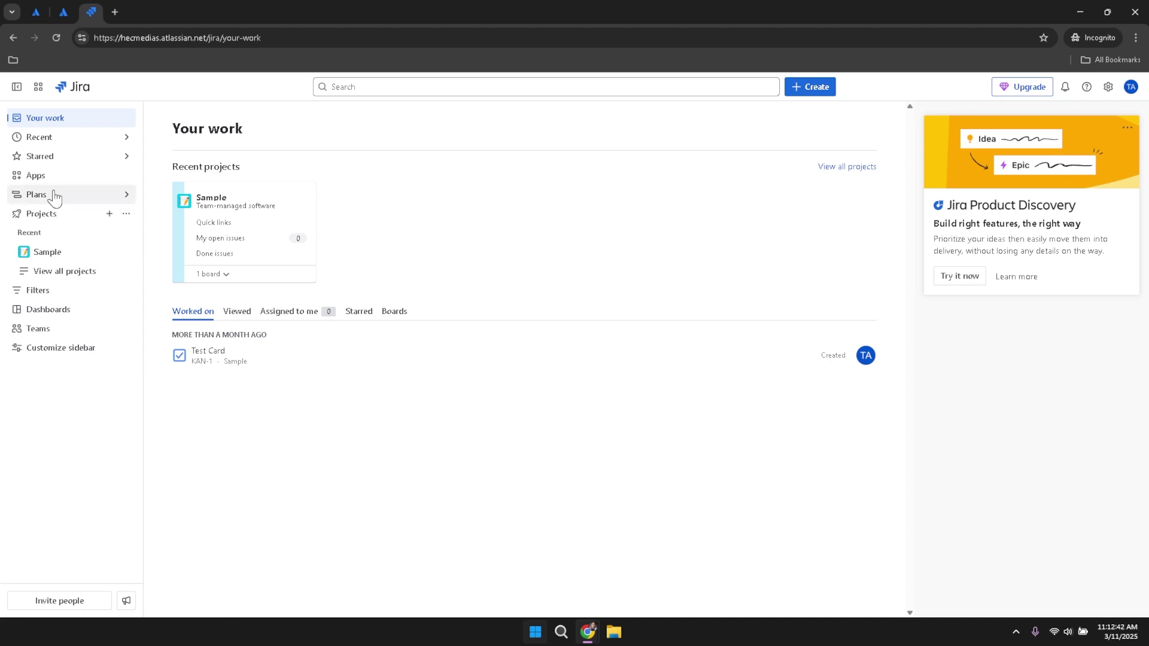
Step: Peek at Recent, collapse Projects, expand Dashboards, then go to the Teams page
{"action": "left_click", "coordinate": [47, 142]}
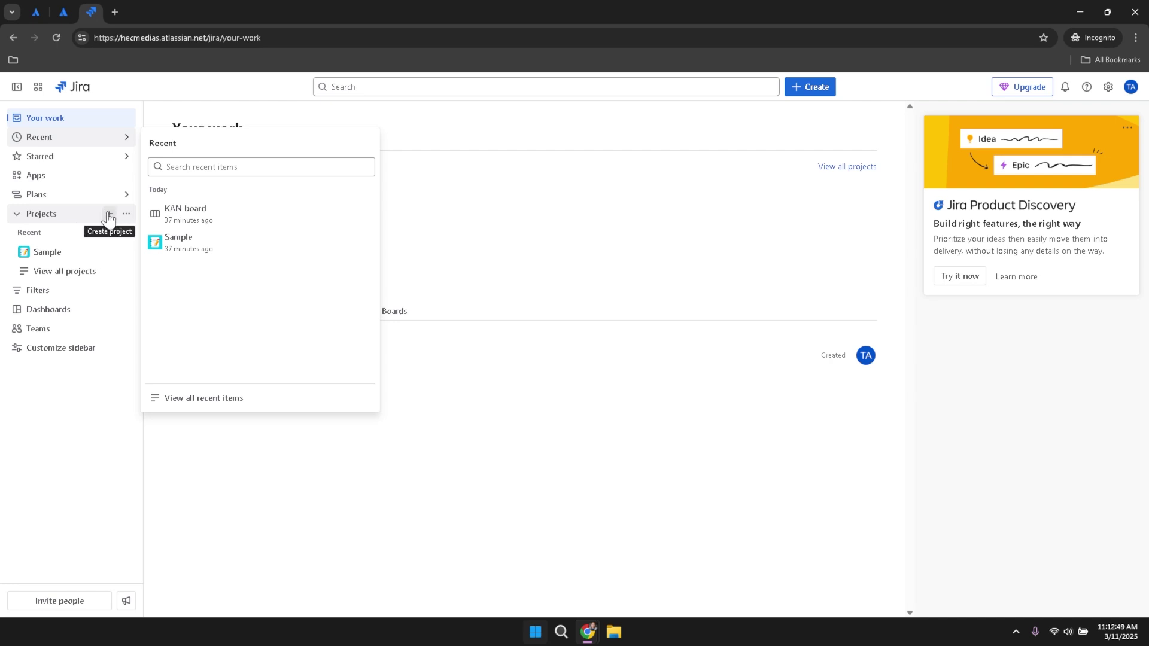
{"action": "left_click", "coordinate": [449, 213]}
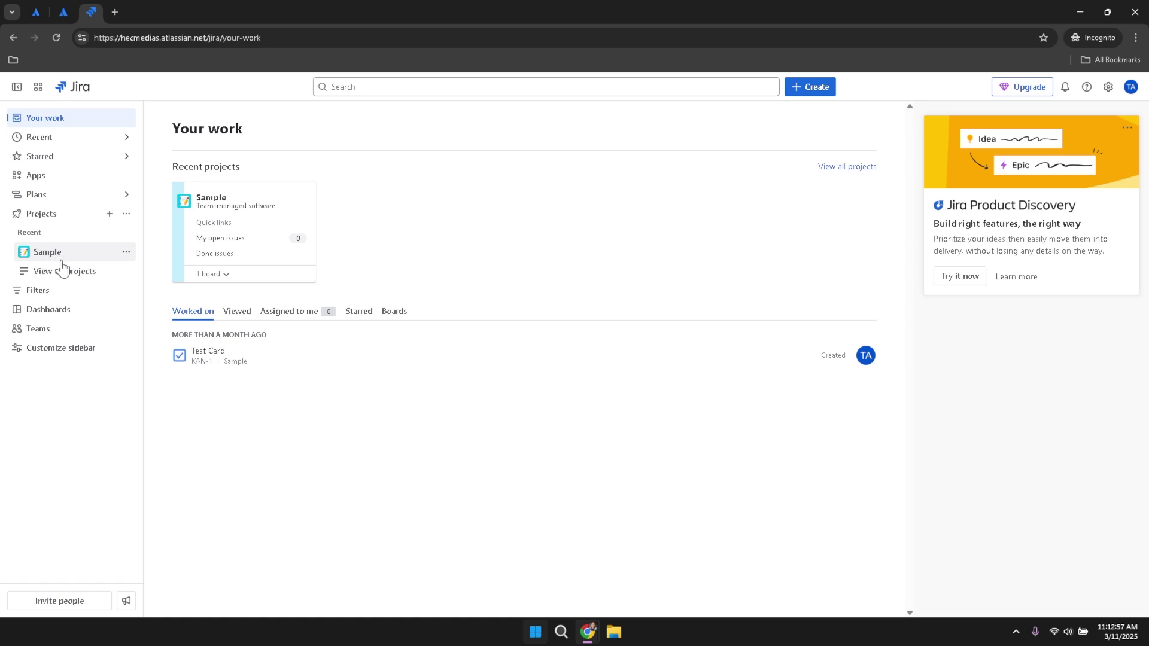
{"action": "left_click", "coordinate": [16, 220]}
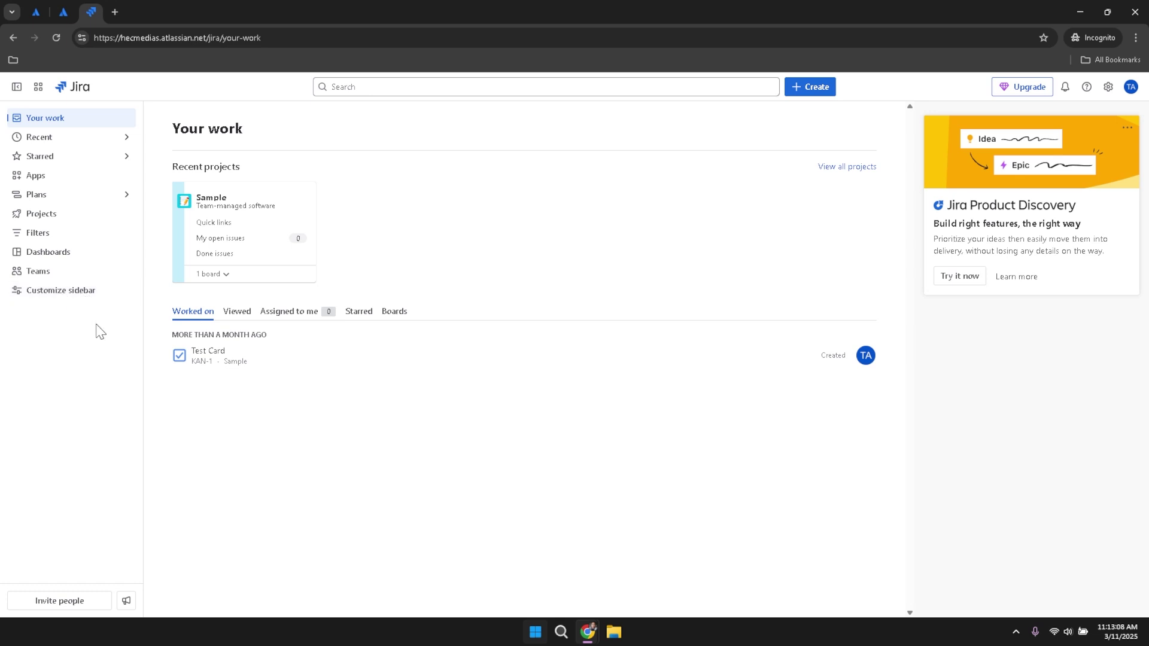
{"action": "left_click", "coordinate": [58, 256]}
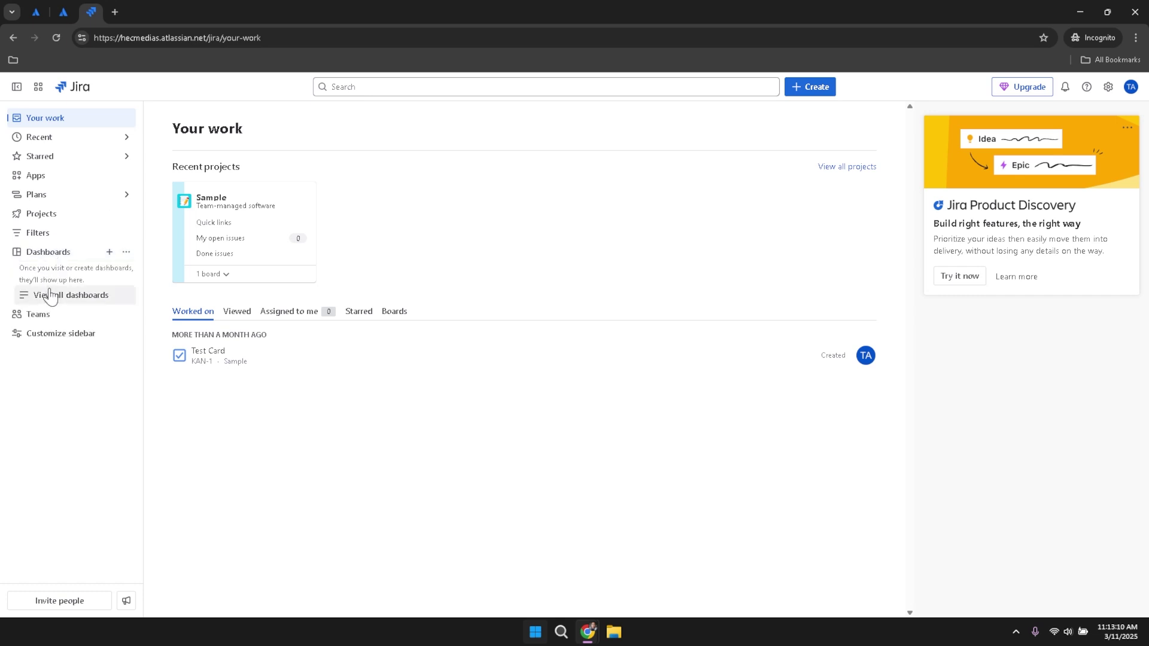
{"action": "left_click", "coordinate": [35, 321]}
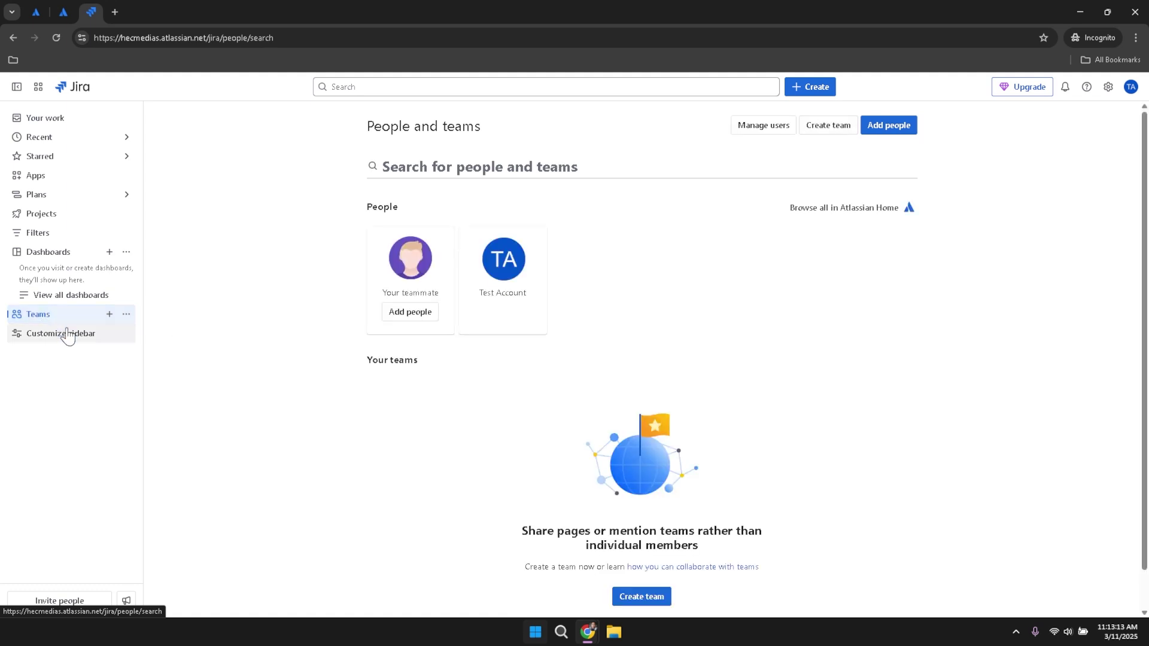
Step: Dismiss sidebar customization and the search panel, then return to Your work
{"action": "left_click", "coordinate": [67, 333]}
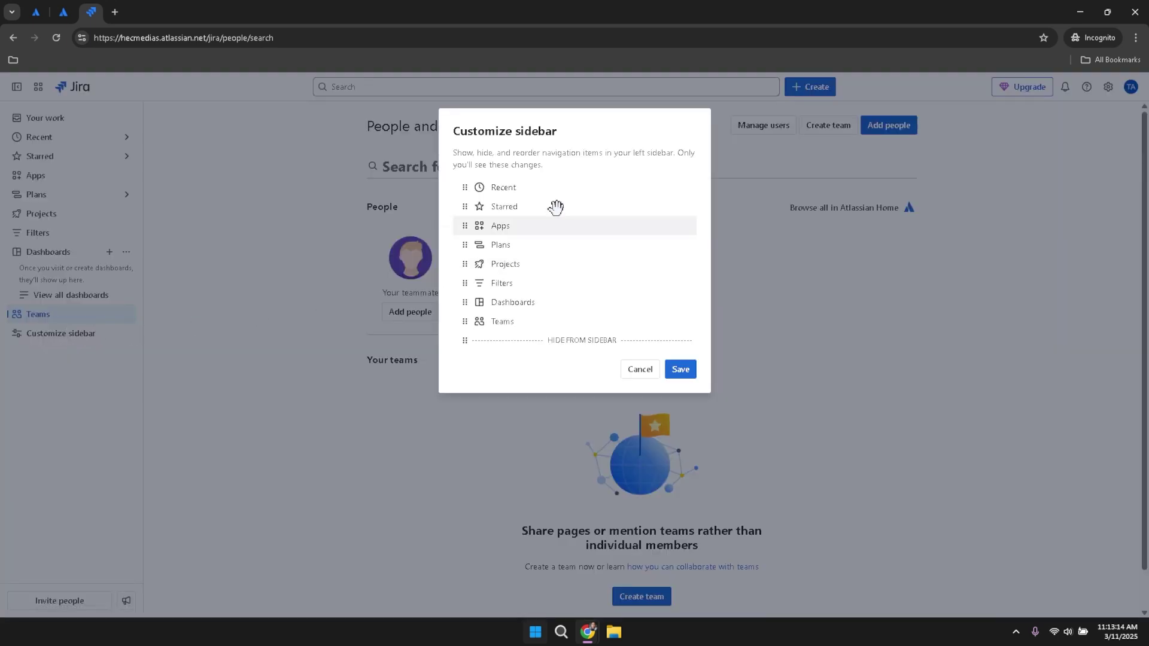
{"action": "left_click", "coordinate": [640, 369]}
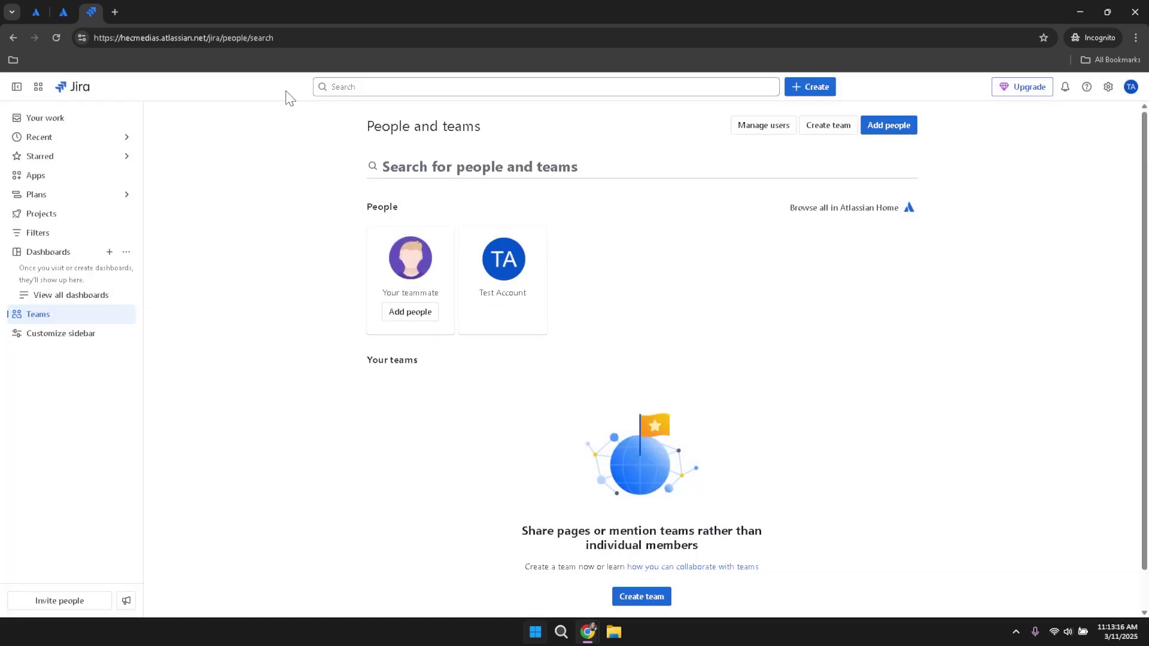
{"action": "left_click", "coordinate": [375, 86]}
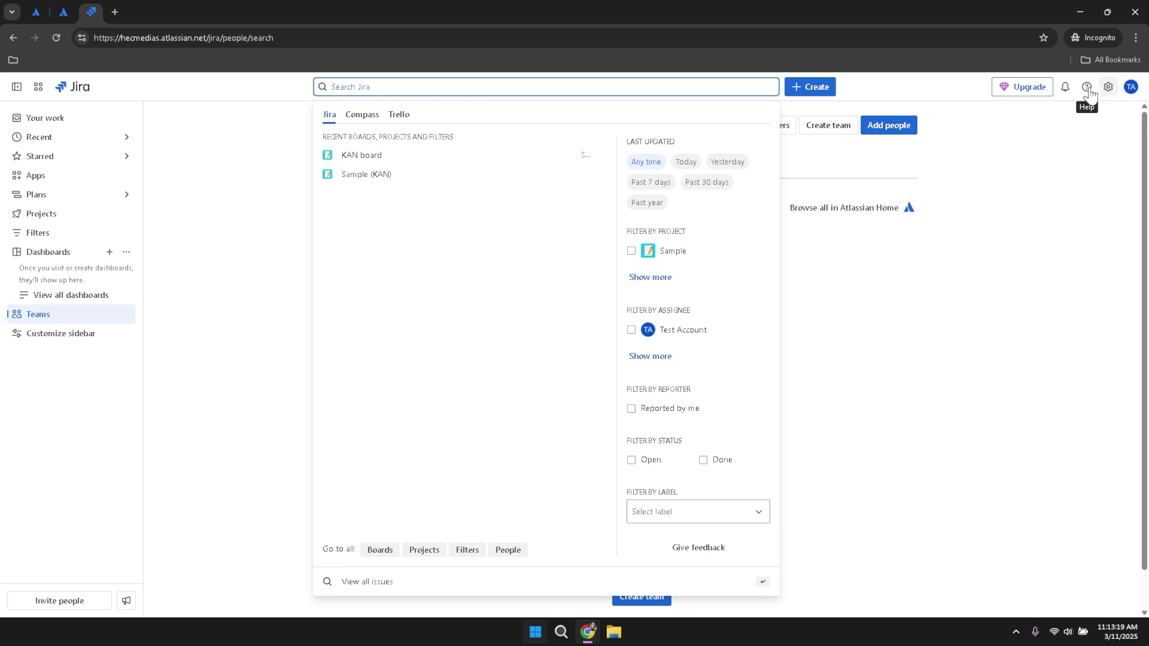
{"action": "left_click", "coordinate": [1035, 127]}
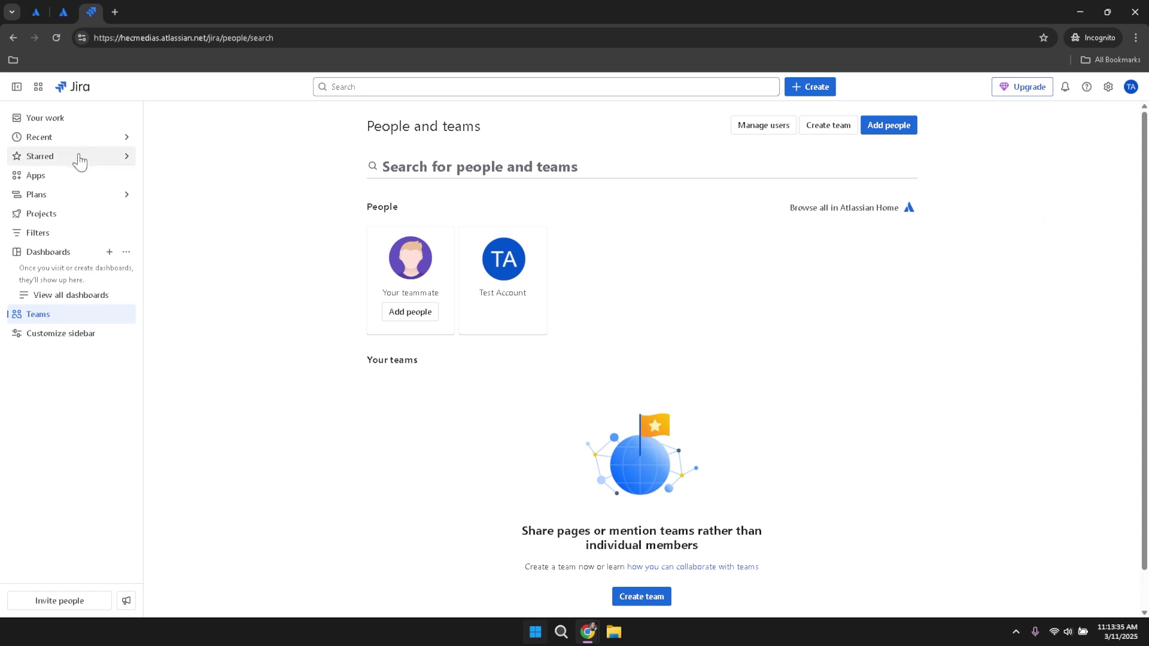
{"action": "left_click", "coordinate": [62, 123]}
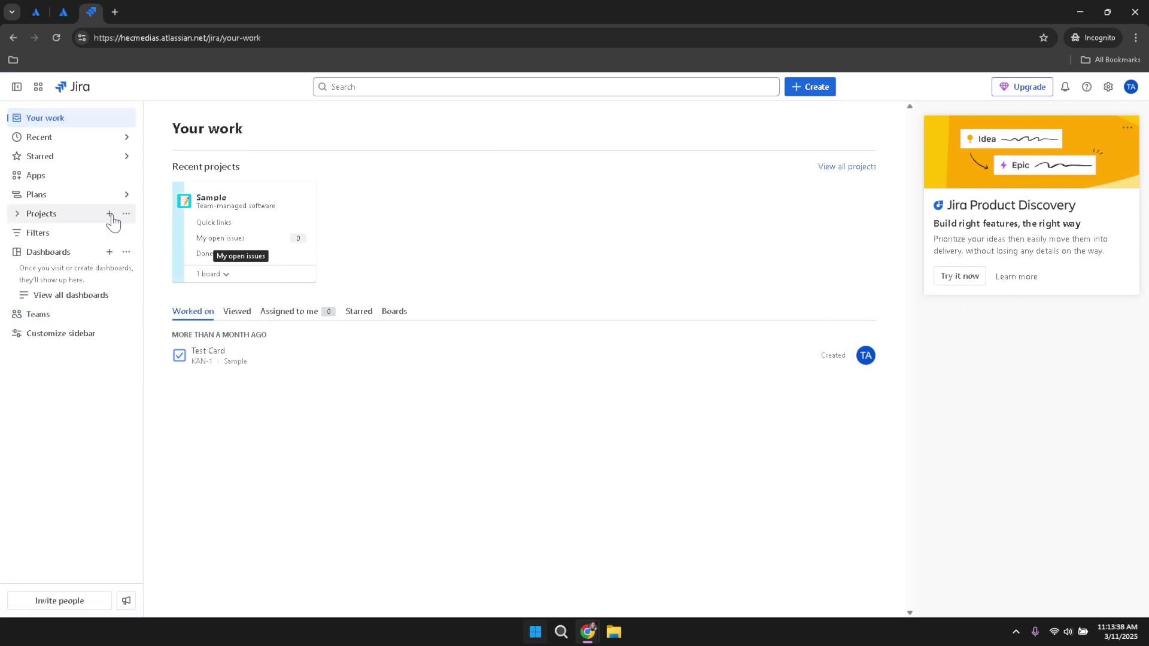
Step: Expand the sidebar projects list to show the recent Sample project
{"action": "left_click", "coordinate": [39, 217]}
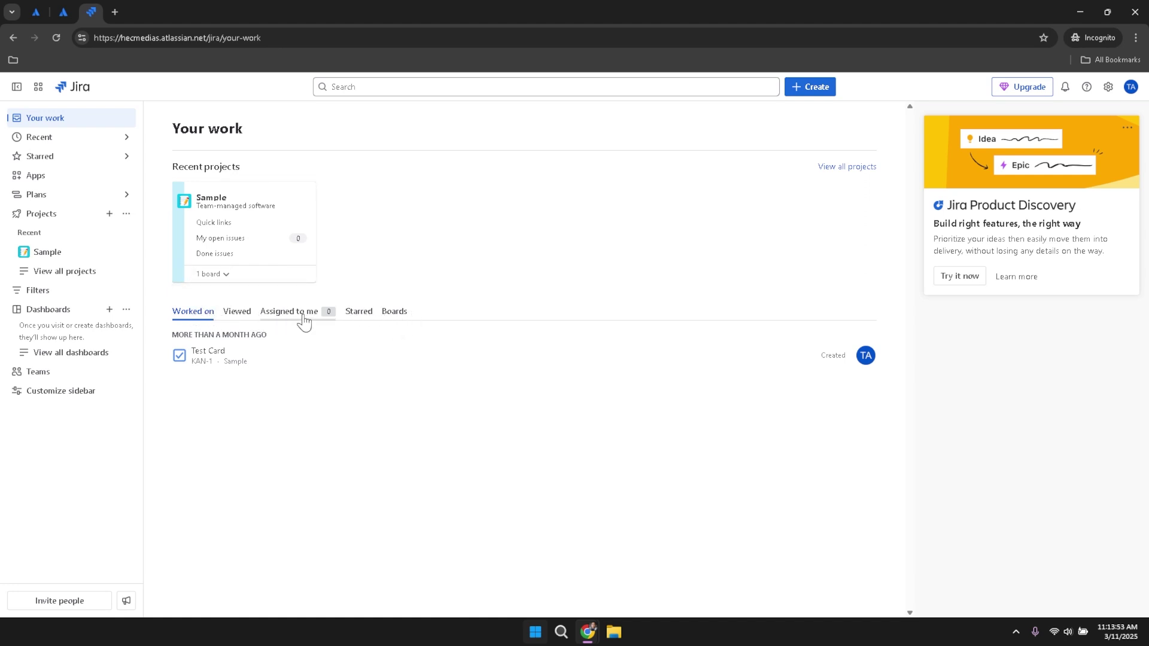
Step: Cycle Your work through the Viewed, Assigned to me, Starred and Boards tabs
{"action": "left_click", "coordinate": [234, 317]}
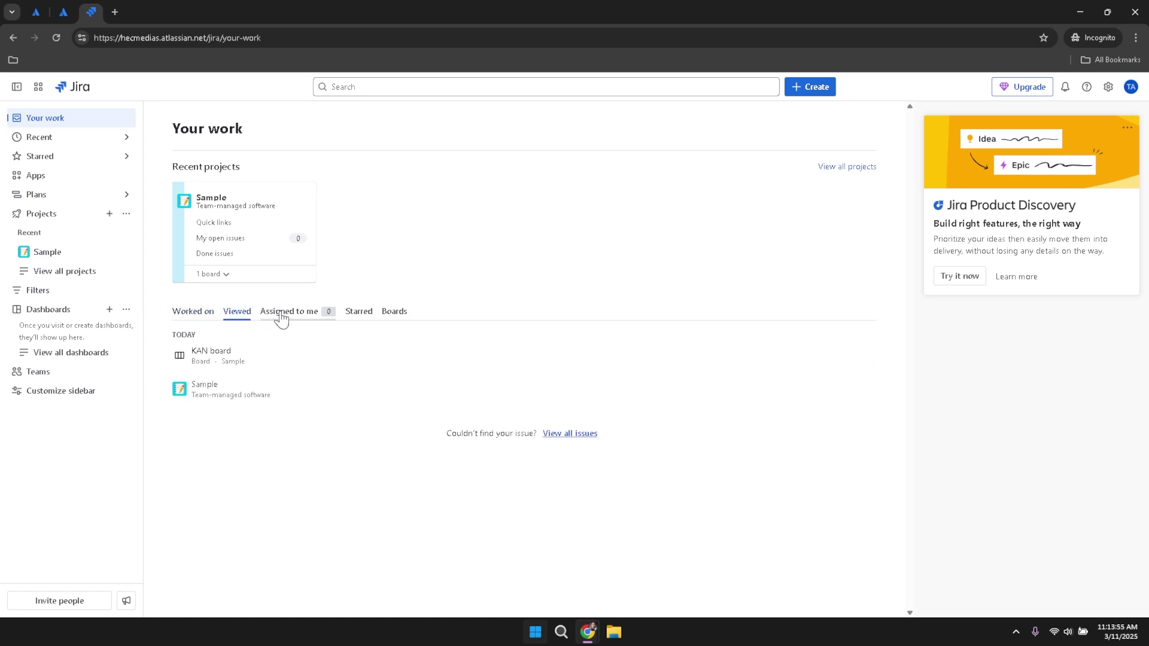
{"action": "left_click", "coordinate": [282, 319]}
{"action": "left_click", "coordinate": [374, 318]}
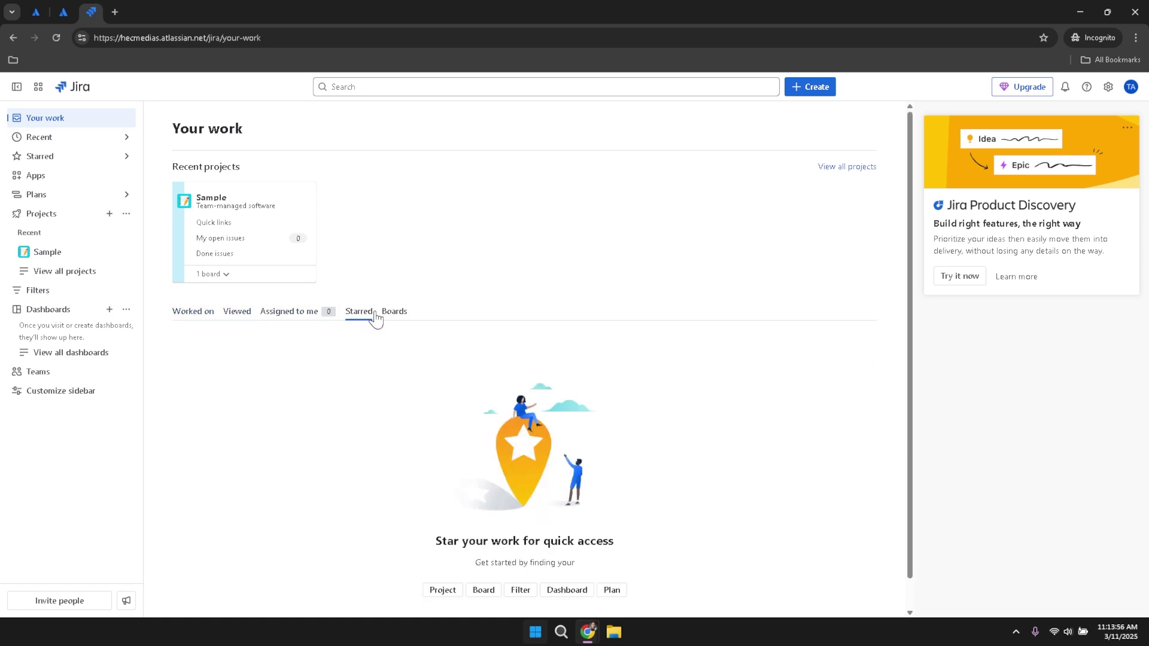
{"action": "left_click", "coordinate": [393, 313]}
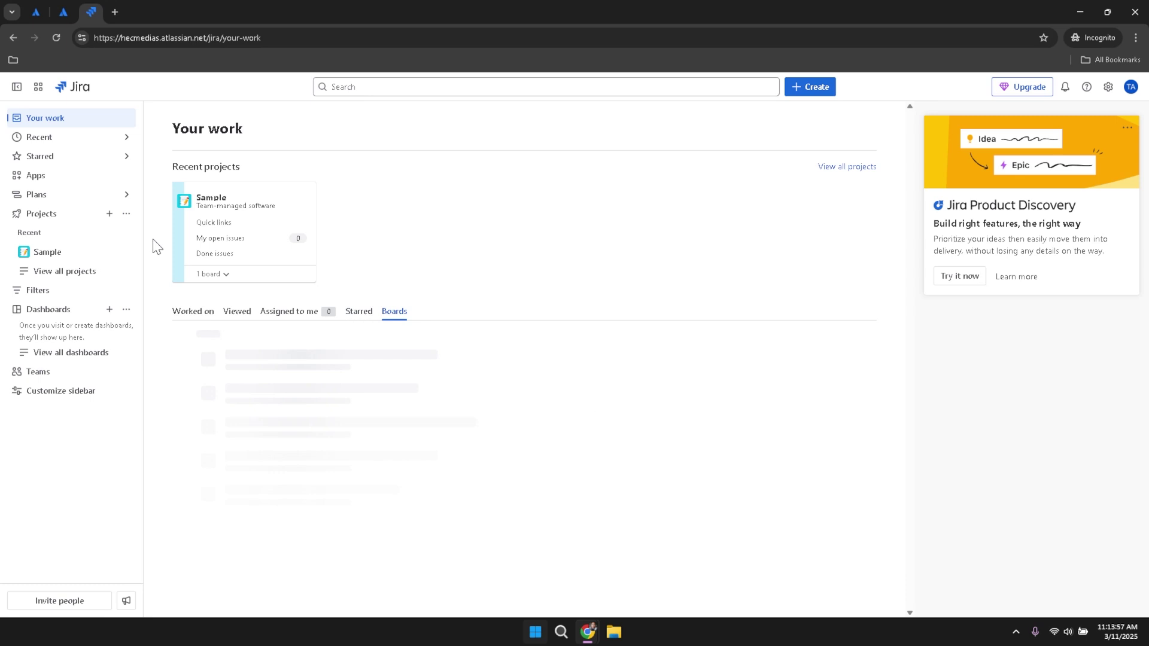
Step: Peek at the Starred panel, return to the Boards list, then bring up Recent items
{"action": "left_click", "coordinate": [46, 156]}
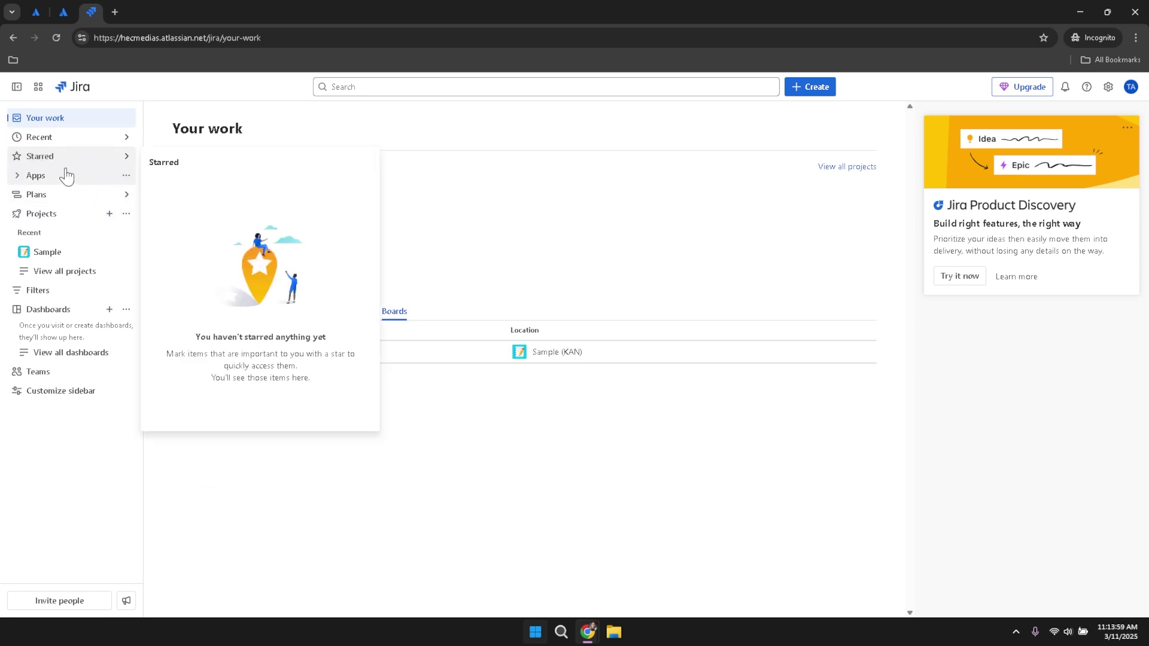
{"action": "left_click", "coordinate": [482, 255]}
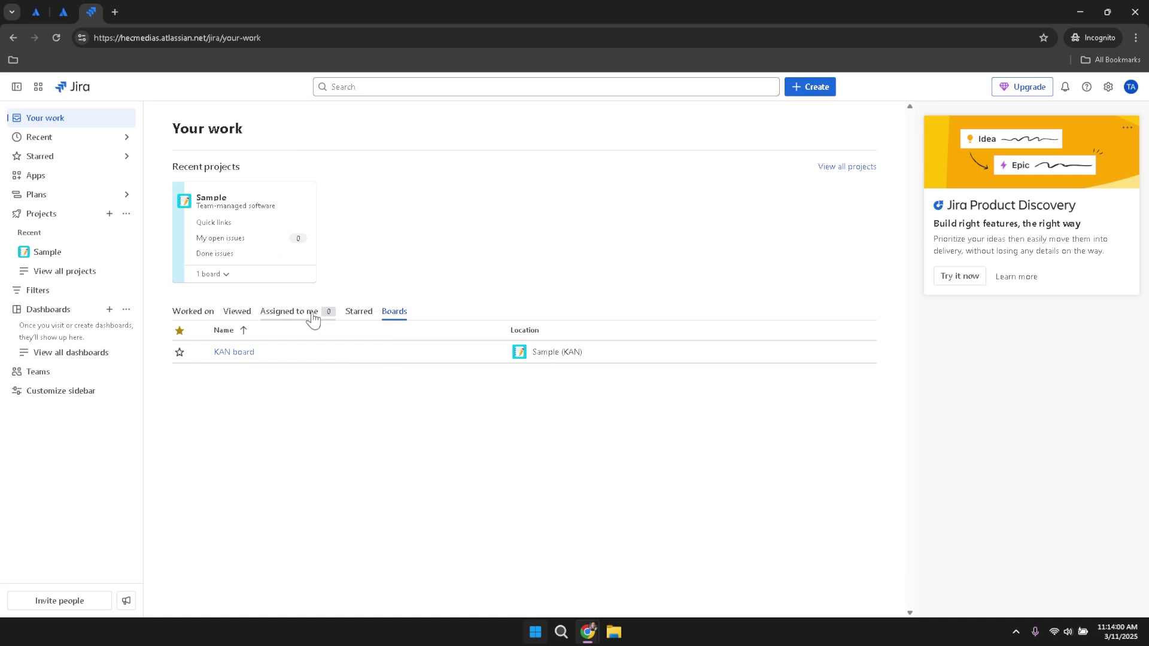
{"action": "left_click", "coordinate": [361, 316]}
{"action": "left_click", "coordinate": [401, 318]}
{"action": "left_click", "coordinate": [48, 139]}
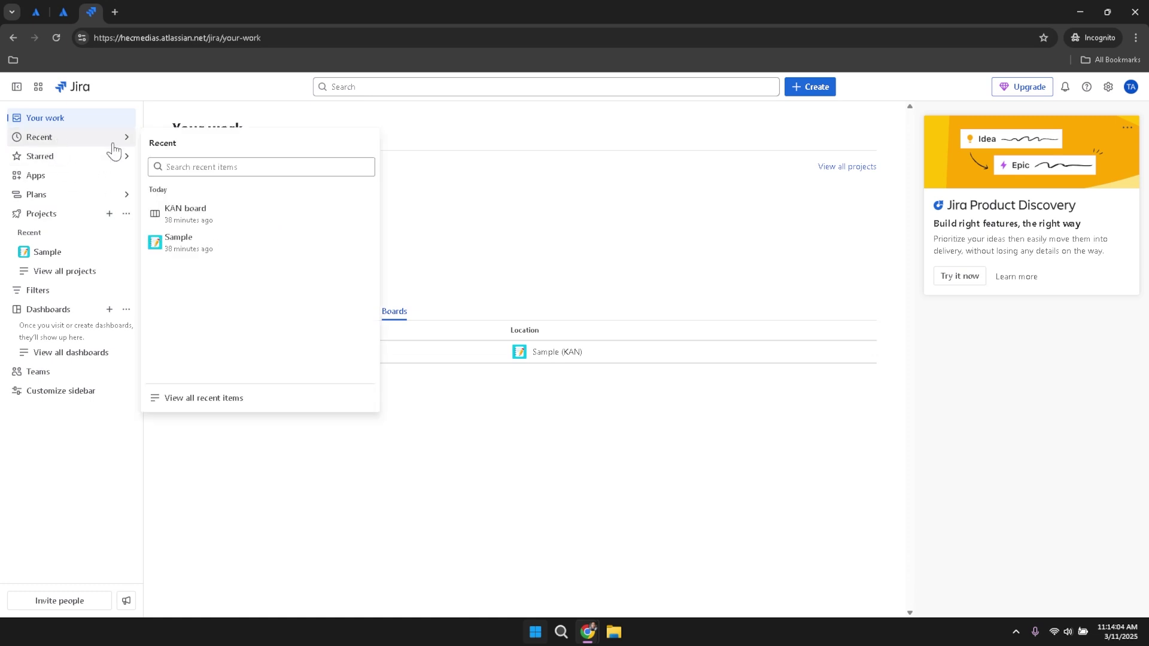
Step: Try the recent items search, then bring up the empty Starred panel
{"action": "left_click", "coordinate": [204, 162]}
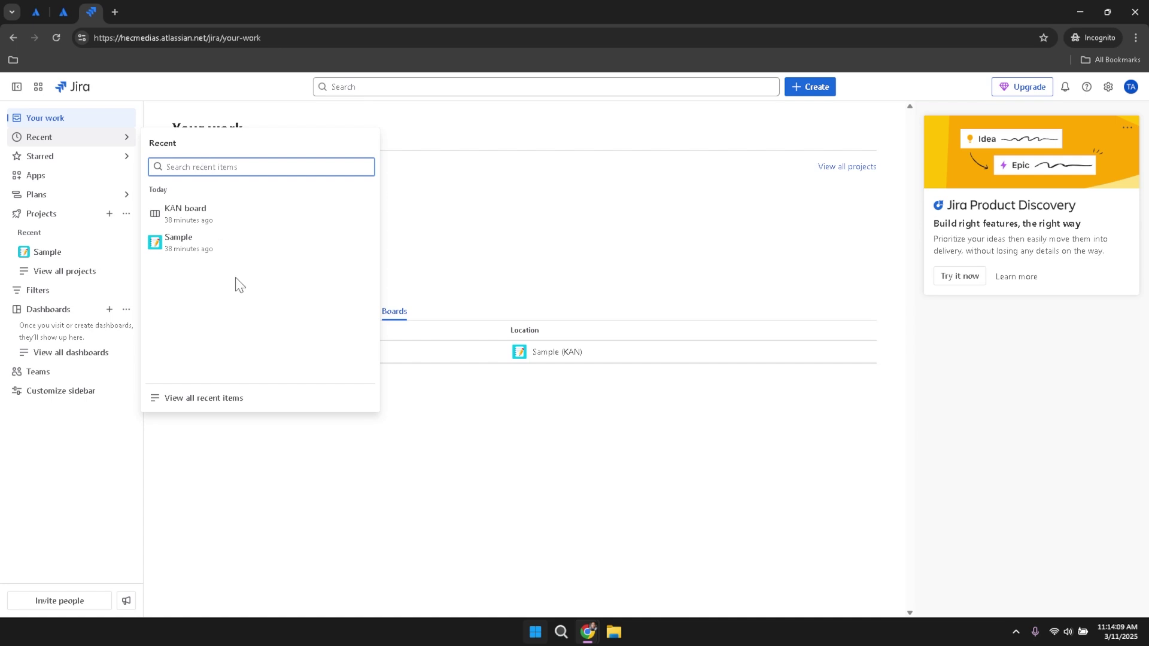
{"action": "left_click", "coordinate": [259, 314]}
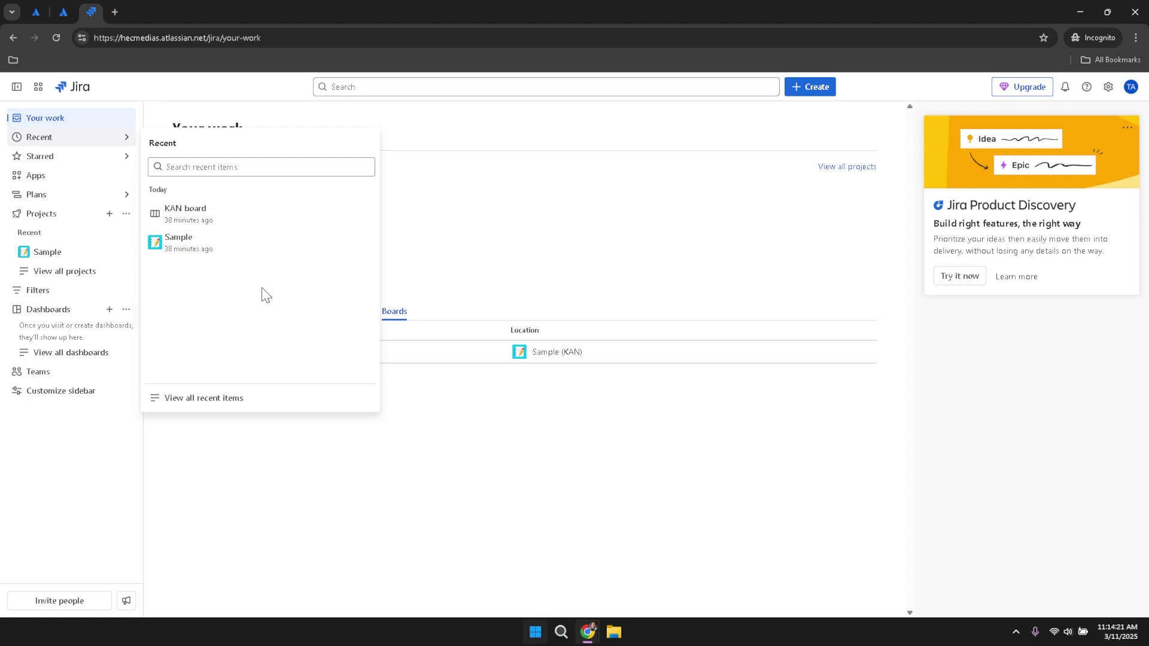
{"action": "left_click", "coordinate": [76, 155]}
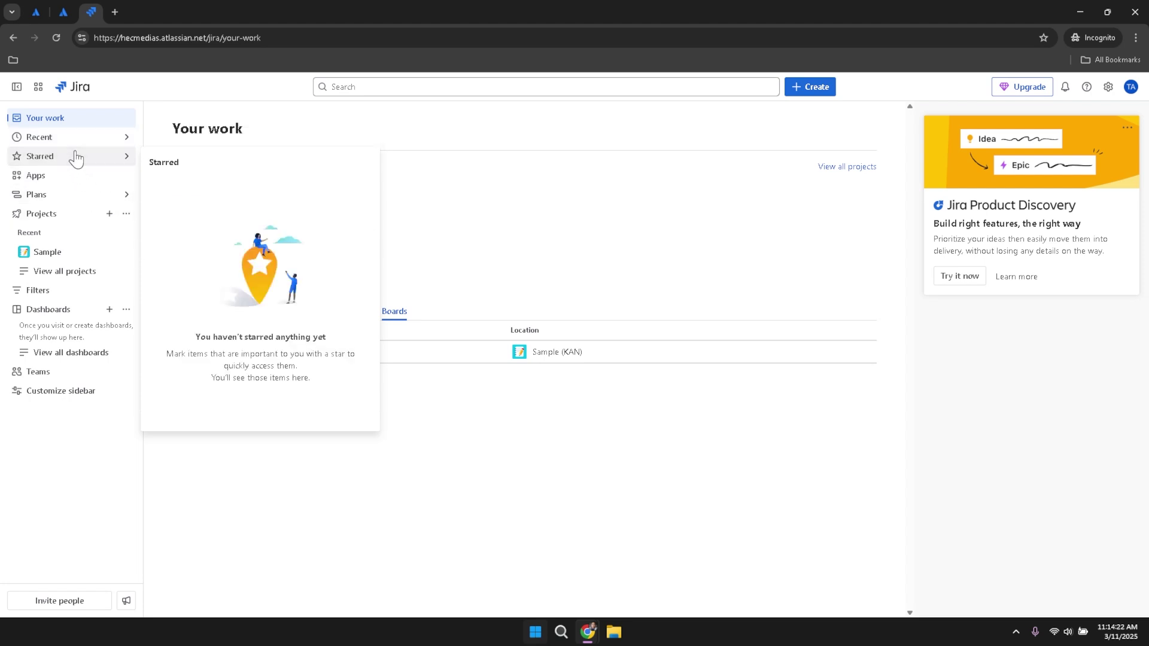
Step: Expand Apps in the sidebar and go to Explore more apps
{"action": "left_click", "coordinate": [36, 178]}
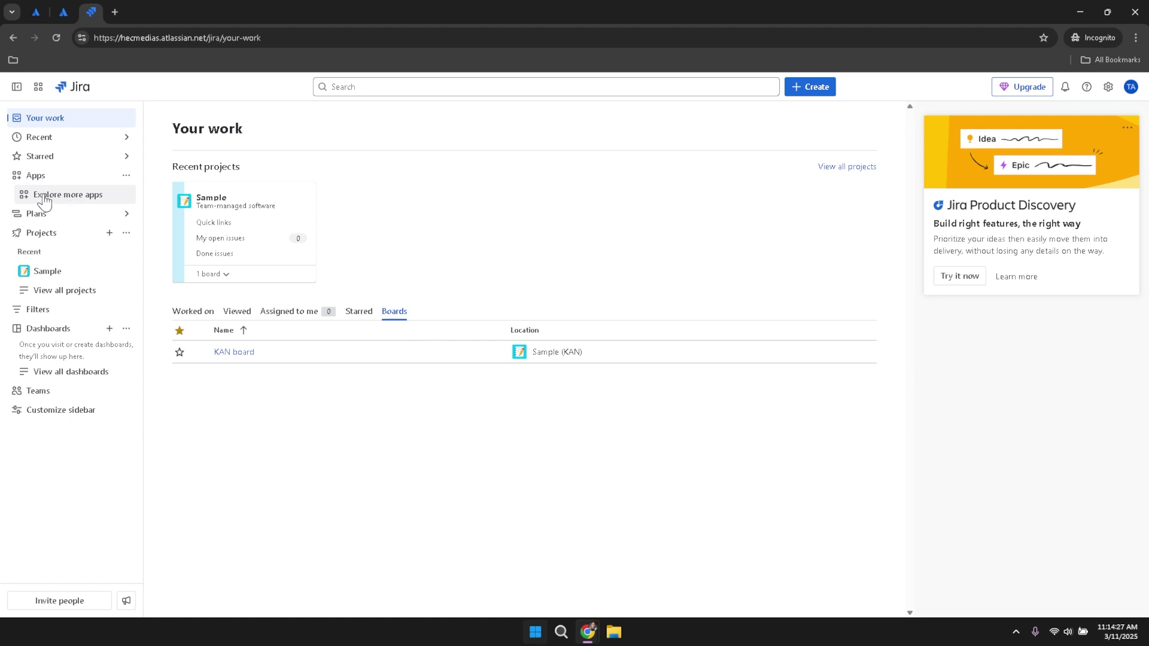
{"action": "left_click", "coordinate": [70, 203]}
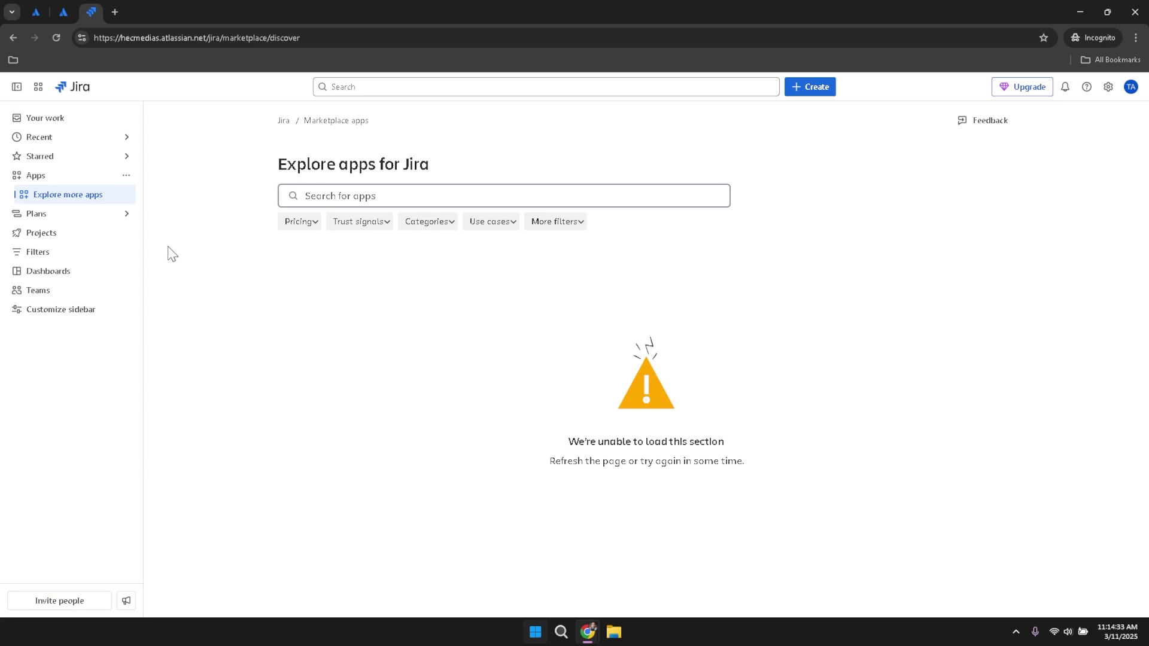
{"action": "left_click", "coordinate": [82, 204]}
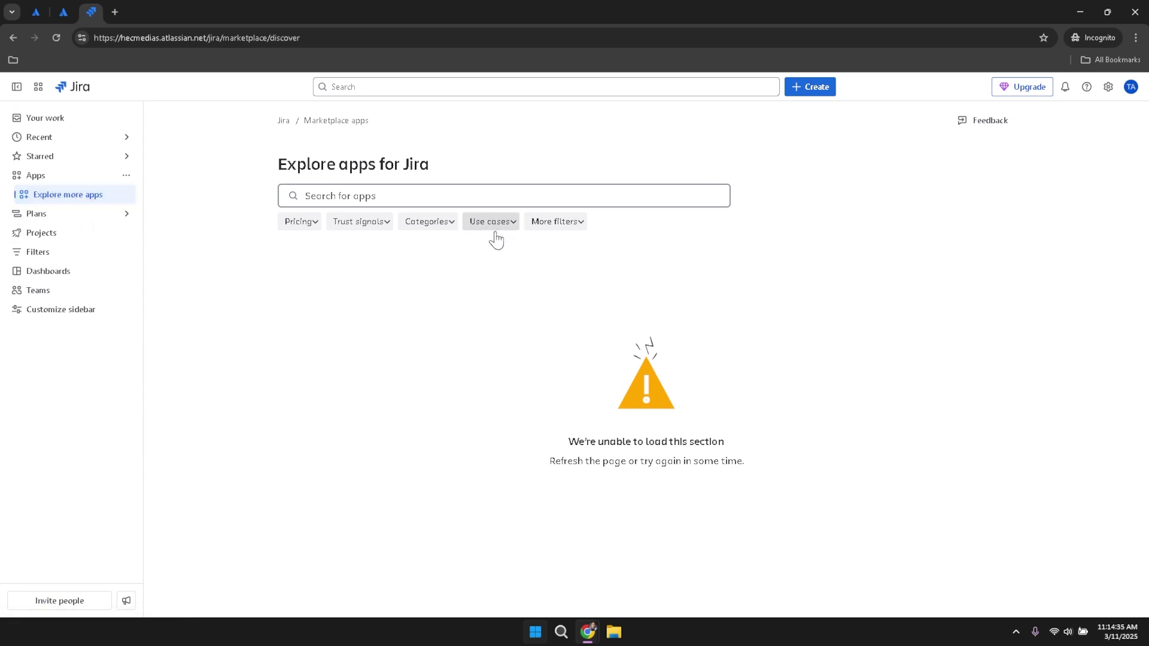
{"action": "left_click", "coordinate": [416, 195]}
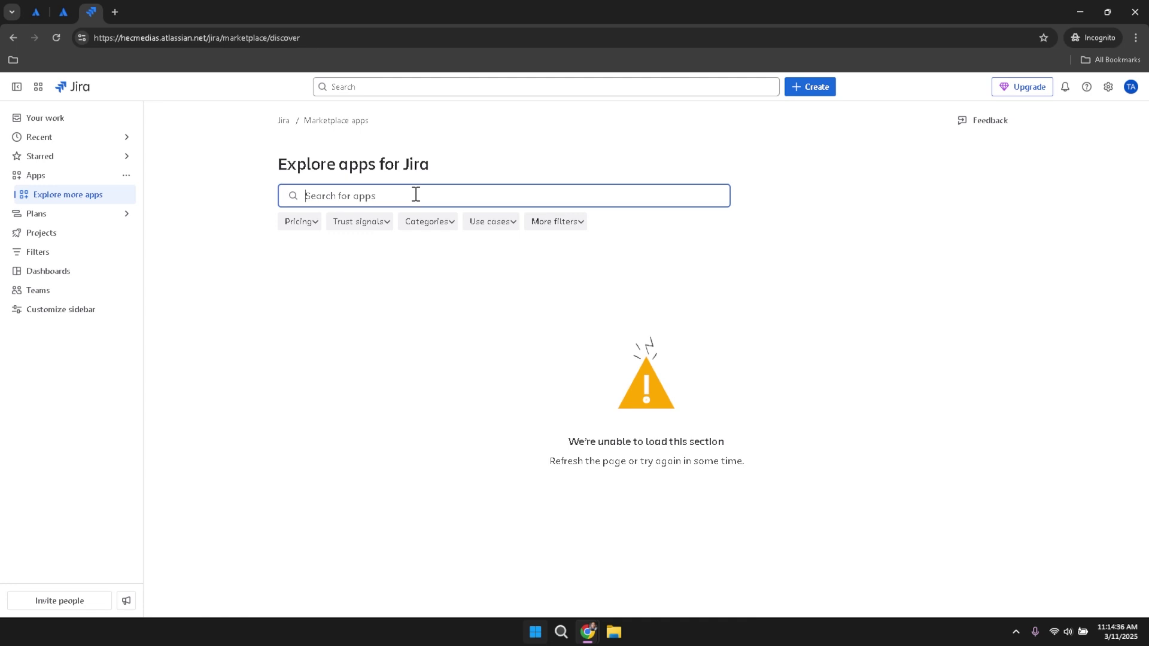
{"action": "left_click", "coordinate": [340, 229]}
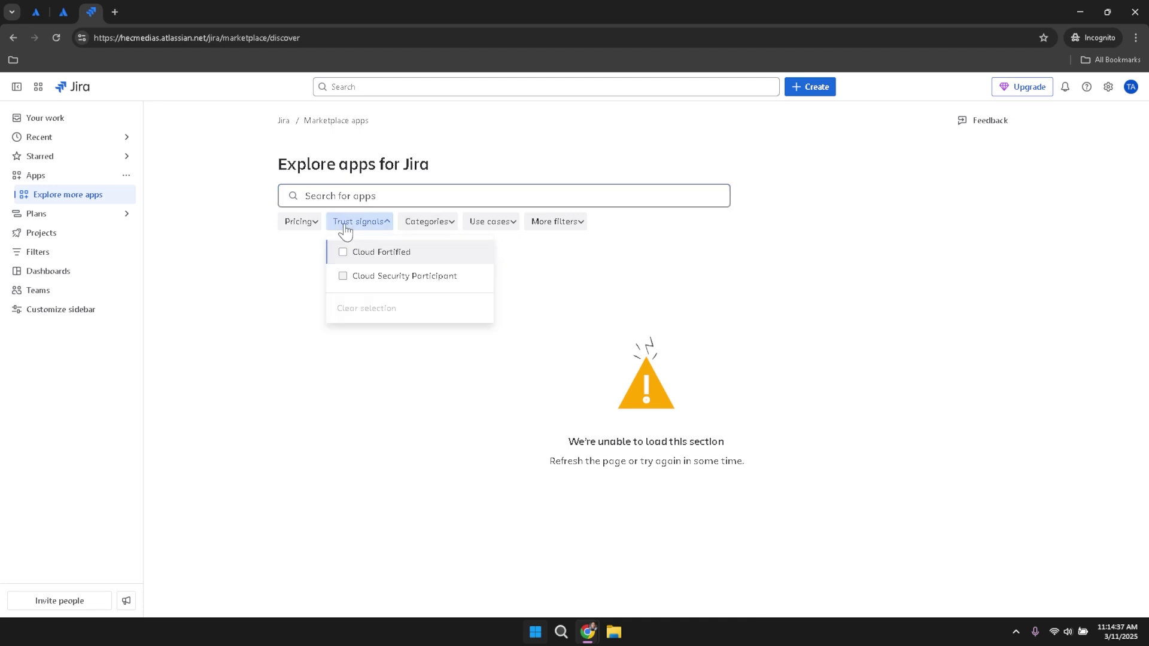
{"action": "left_click", "coordinate": [362, 275]}
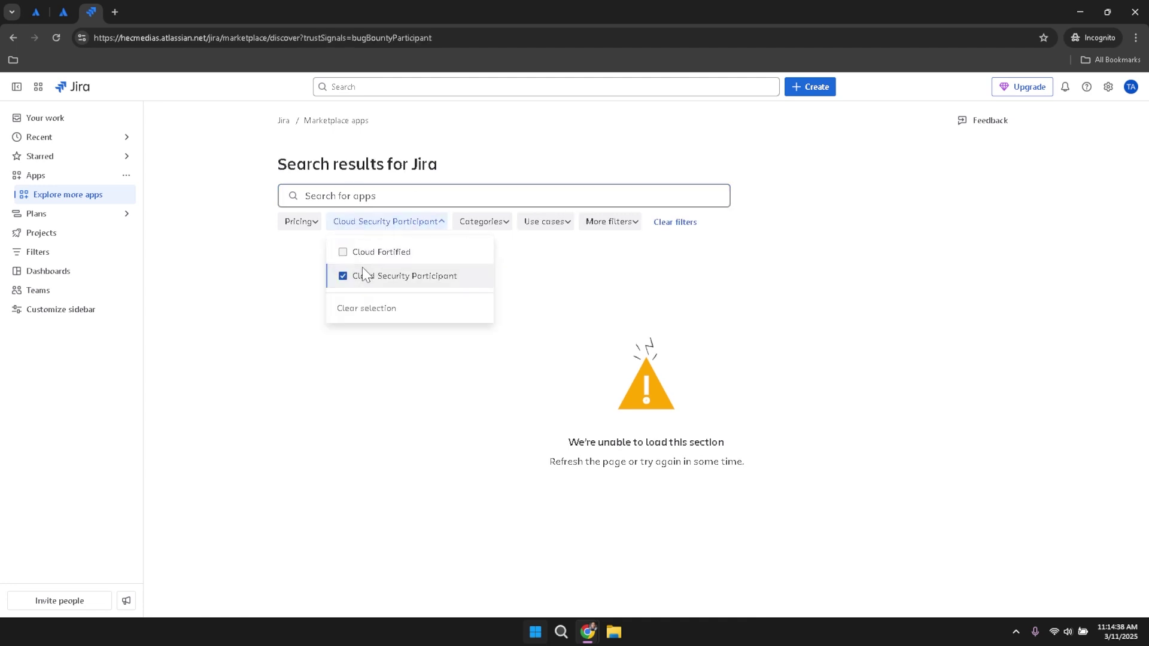
{"action": "left_click", "coordinate": [285, 264]}
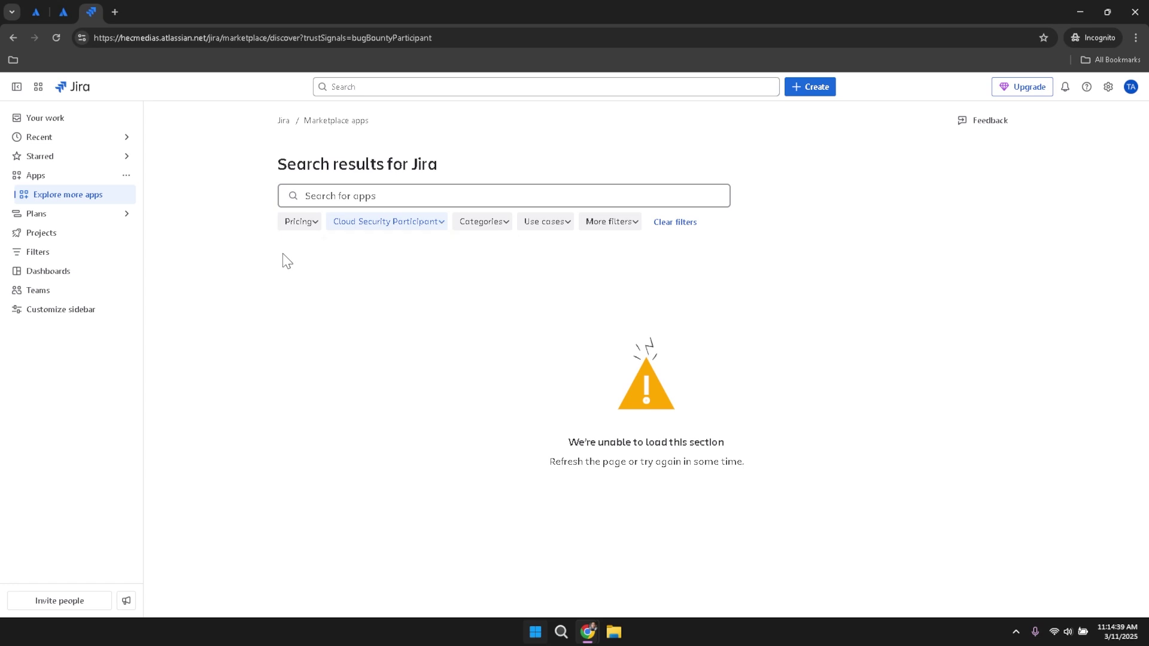
{"action": "left_click", "coordinate": [379, 225]}
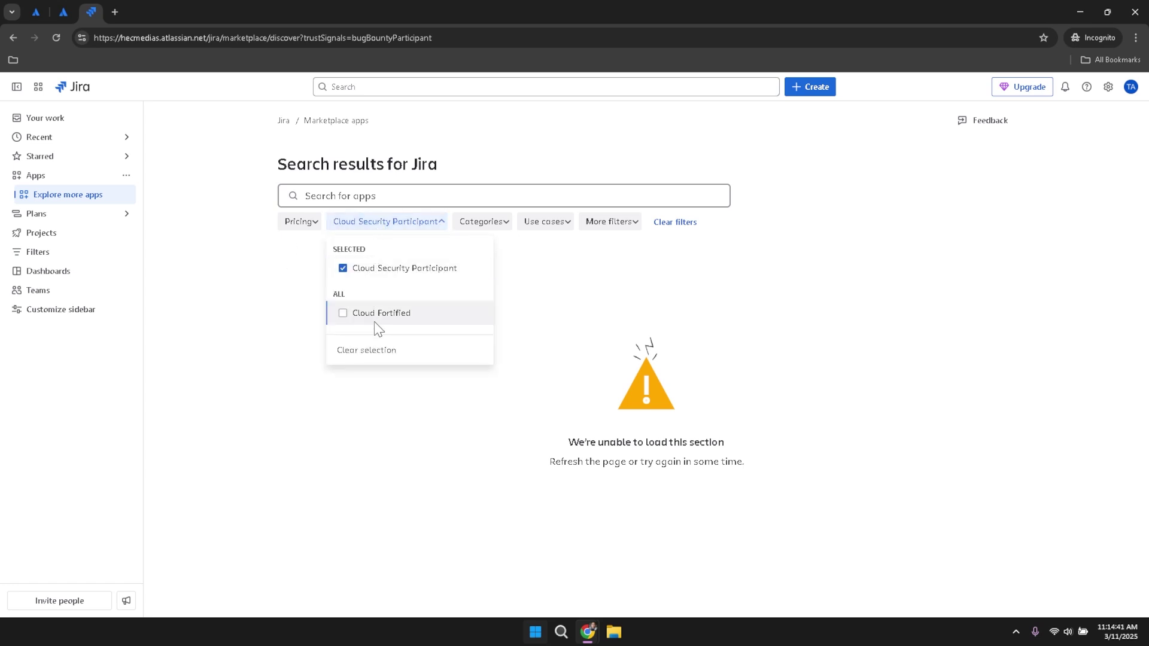
{"action": "left_click", "coordinate": [373, 353]}
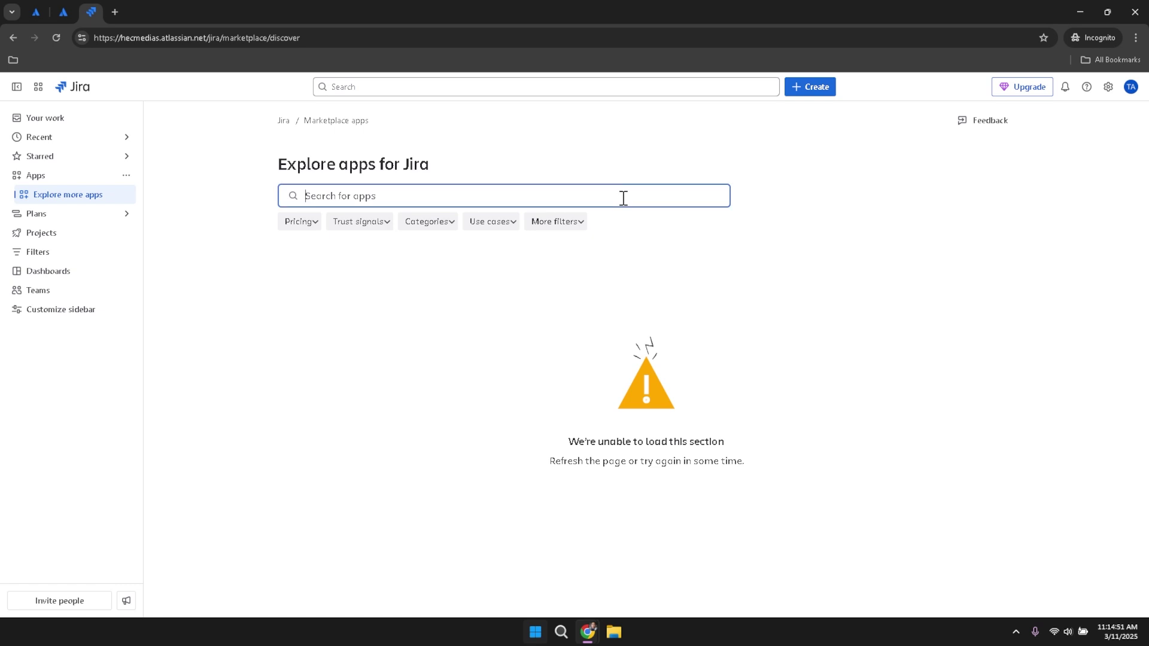
{"action": "left_click", "coordinate": [572, 226]}
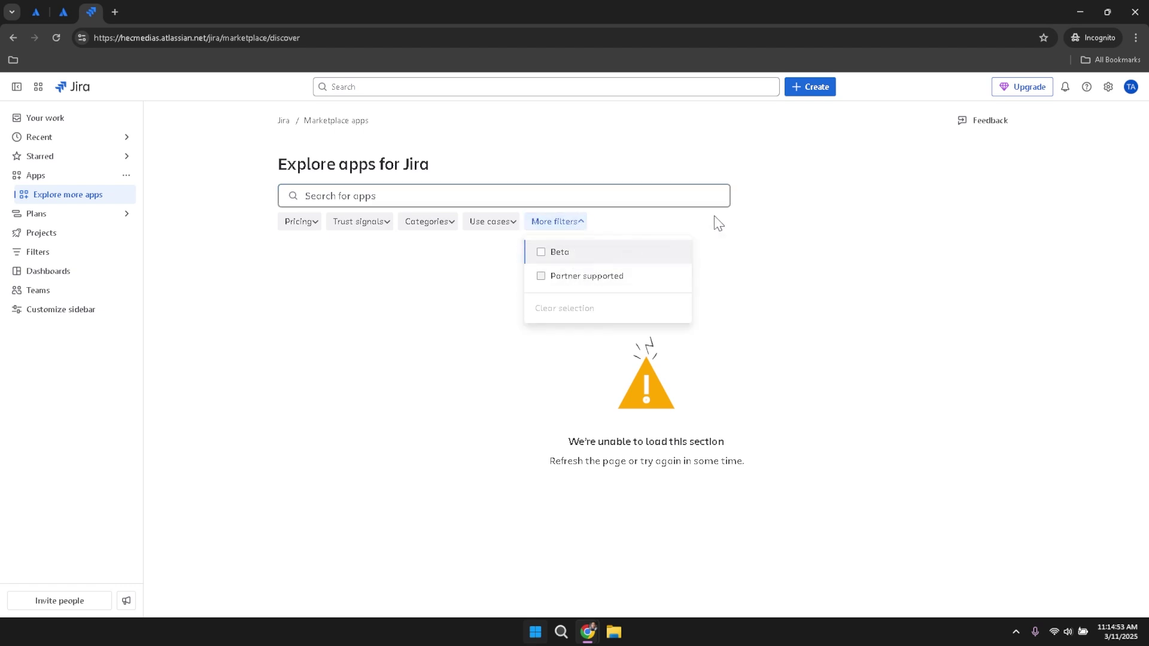
{"action": "left_click", "coordinate": [736, 221]}
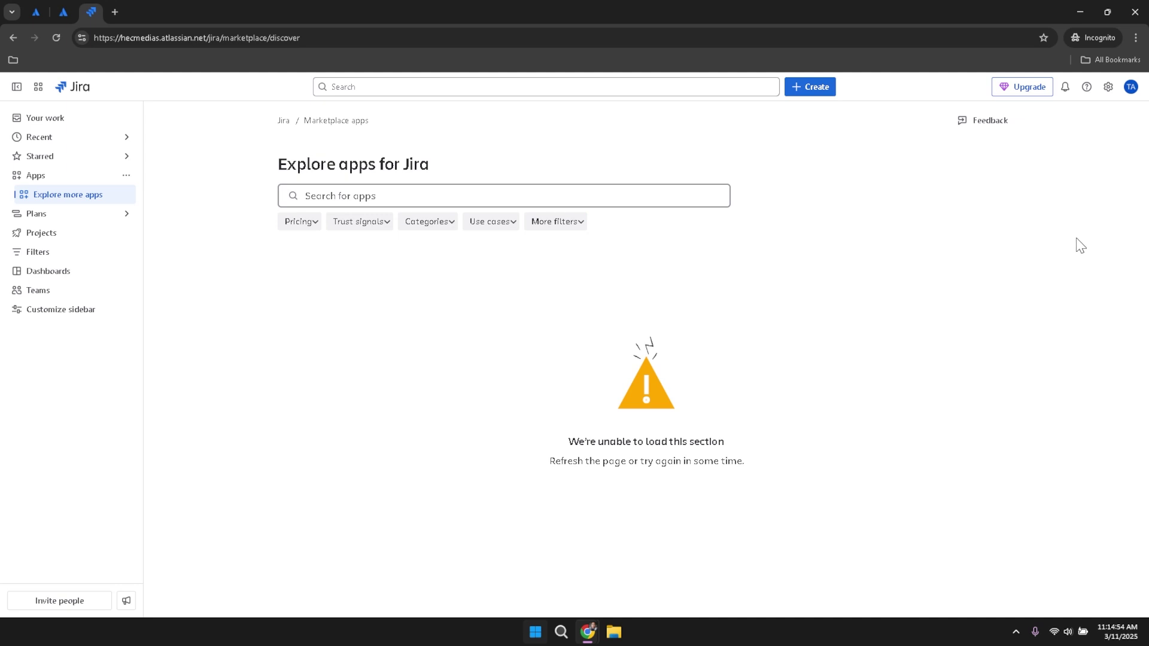
{"action": "left_click", "coordinate": [518, 195]}
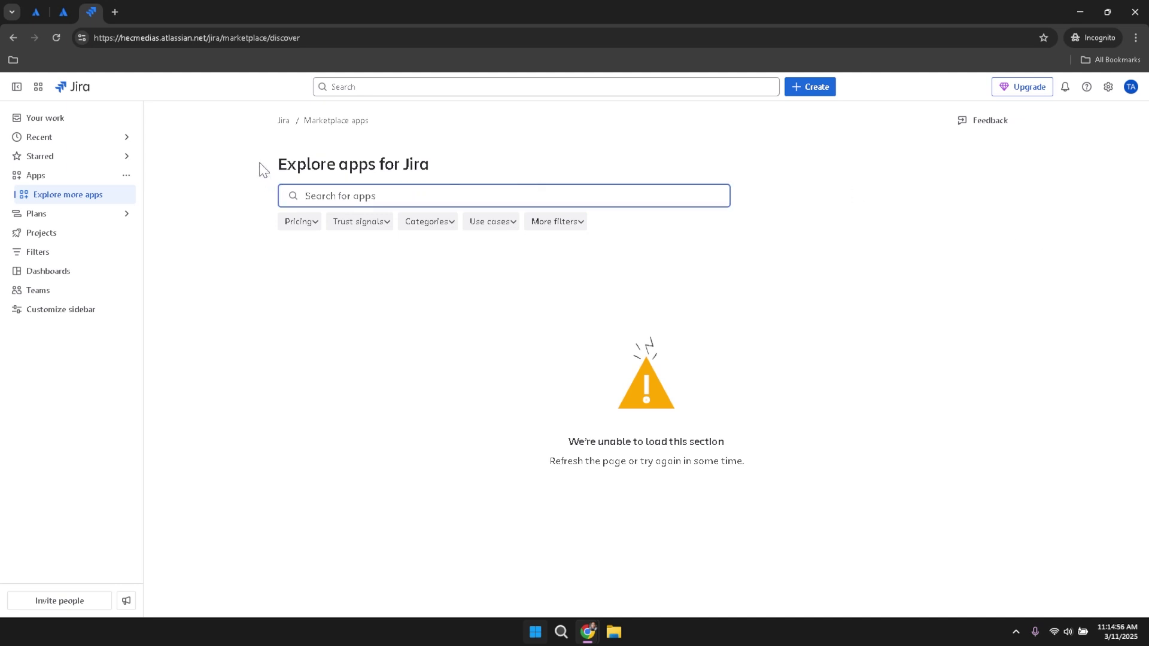
{"action": "left_click_drag", "start_coordinate": [262, 169], "coordinate": [466, 171]}
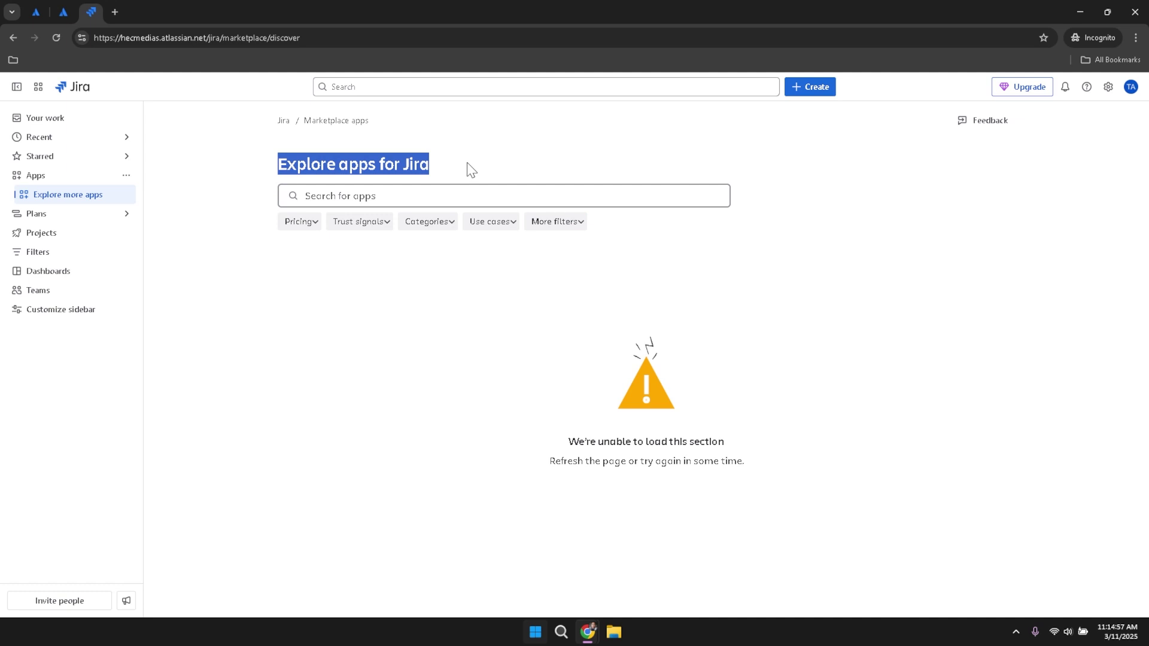
{"action": "left_click", "coordinate": [467, 171]}
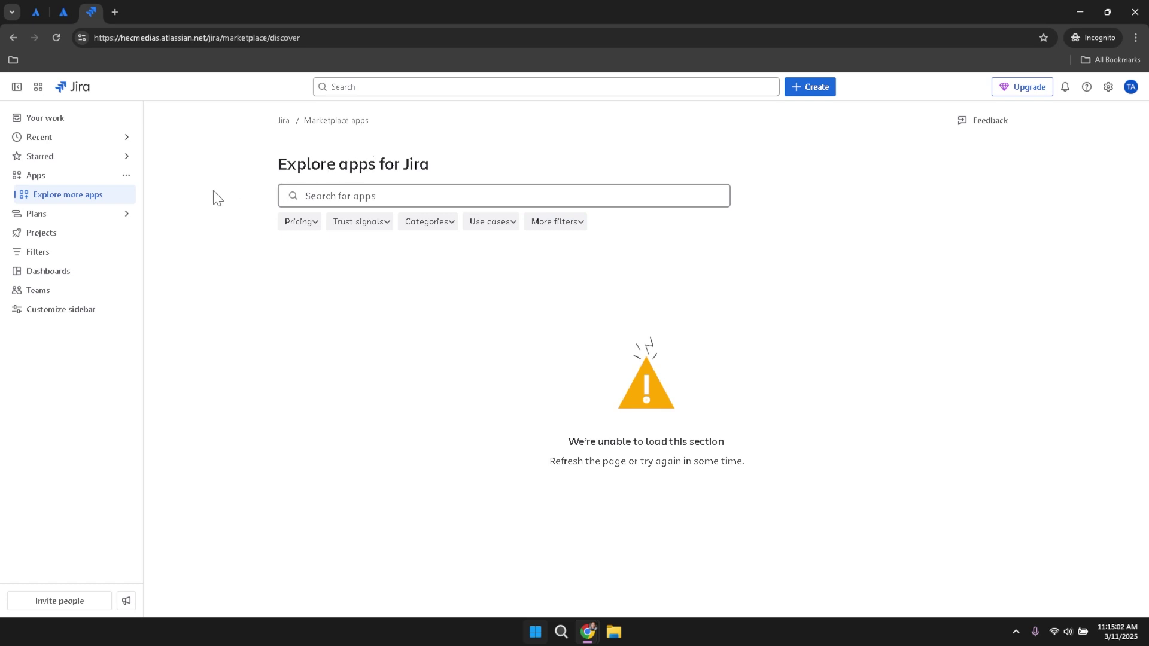
Step: Preview the Plans 'Unlock advanced planning tools' flyout, then expand Projects to show the Sample project
{"action": "left_click", "coordinate": [38, 217]}
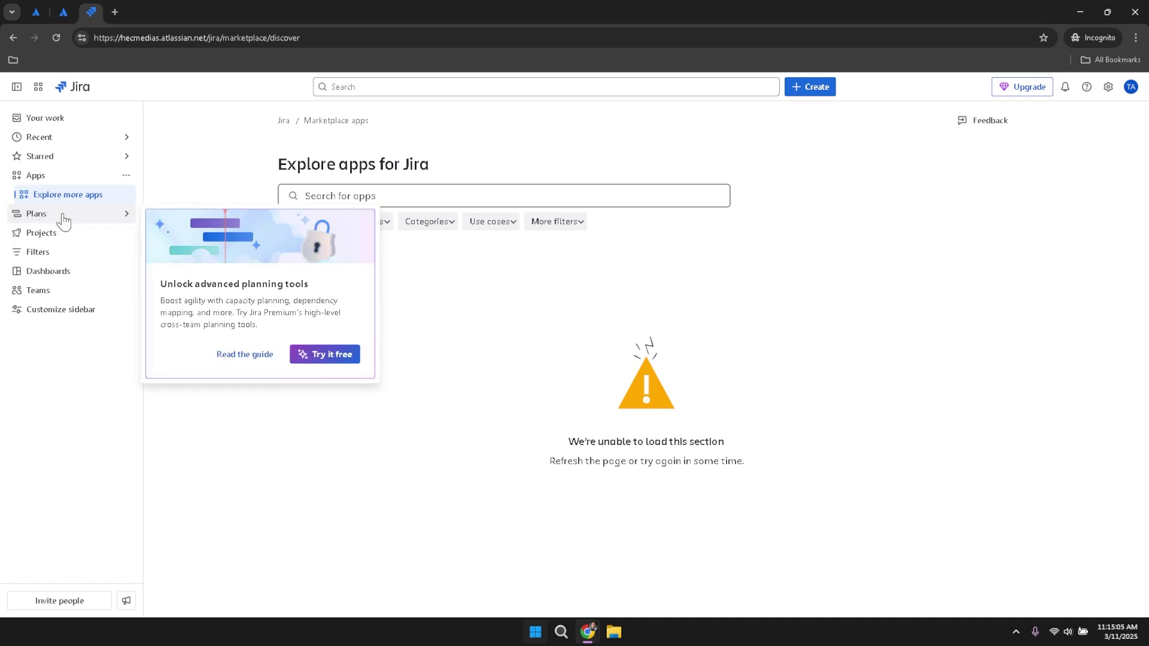
{"action": "left_click", "coordinate": [62, 218]}
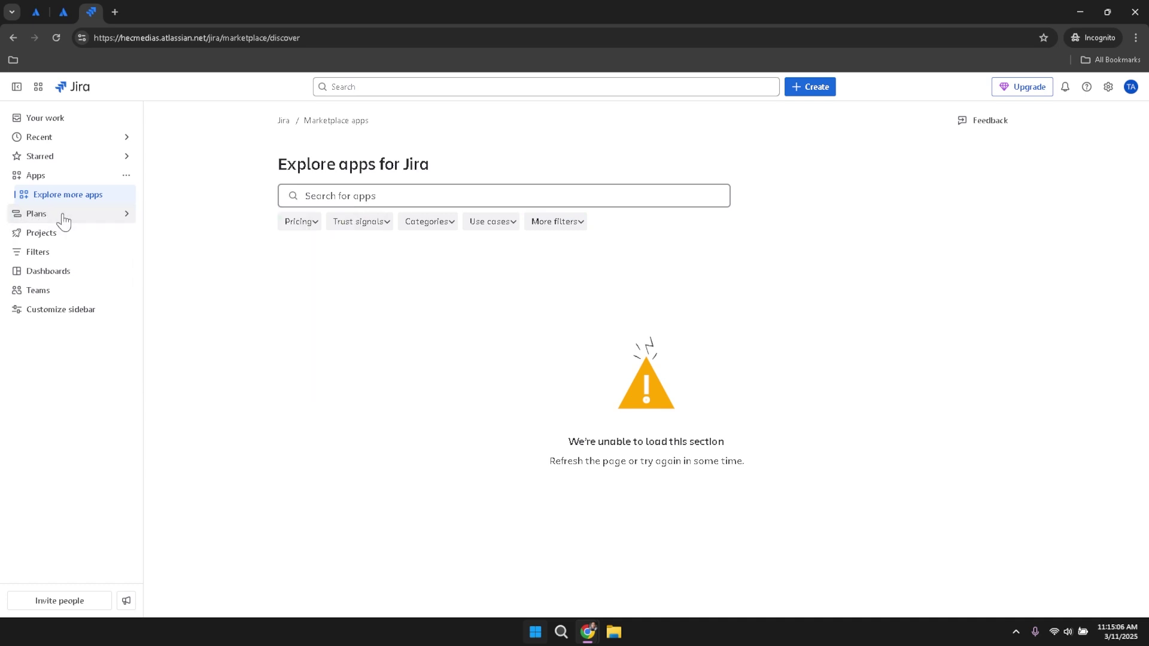
{"action": "left_click", "coordinate": [126, 216]}
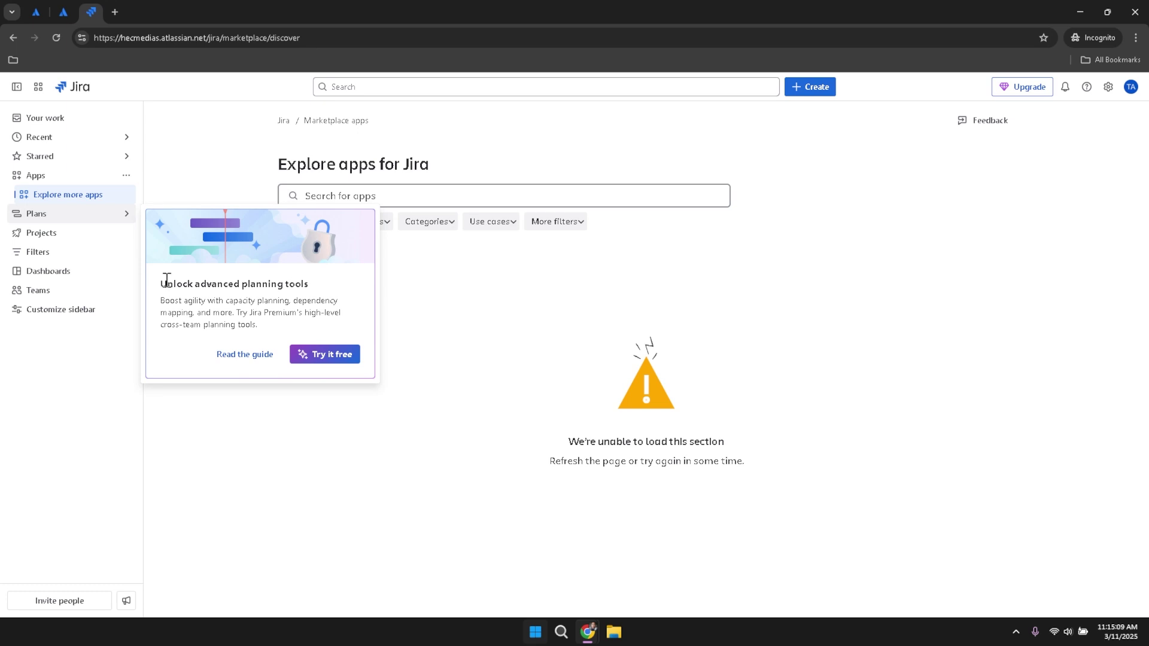
{"action": "left_click_drag", "start_coordinate": [167, 280], "coordinate": [328, 292]}
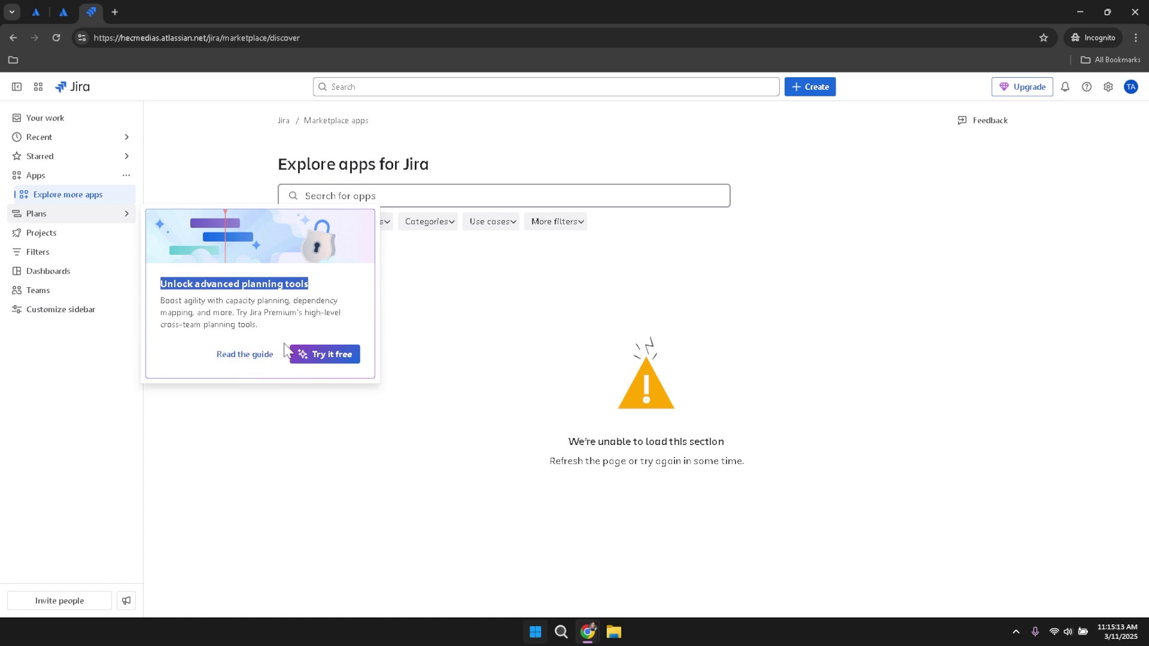
{"action": "left_click", "coordinate": [28, 236]}
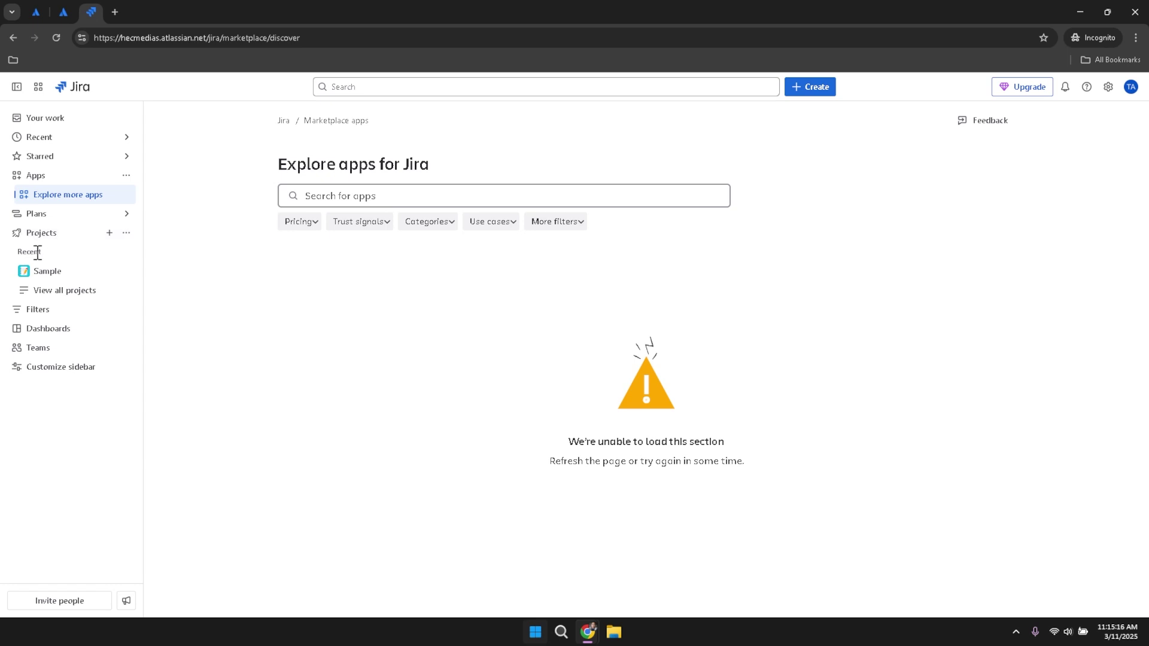
Step: View all projects, briefly visit Manage projects admin settings, then return to the Projects list with Sample (KAN)
{"action": "left_click", "coordinate": [58, 293]}
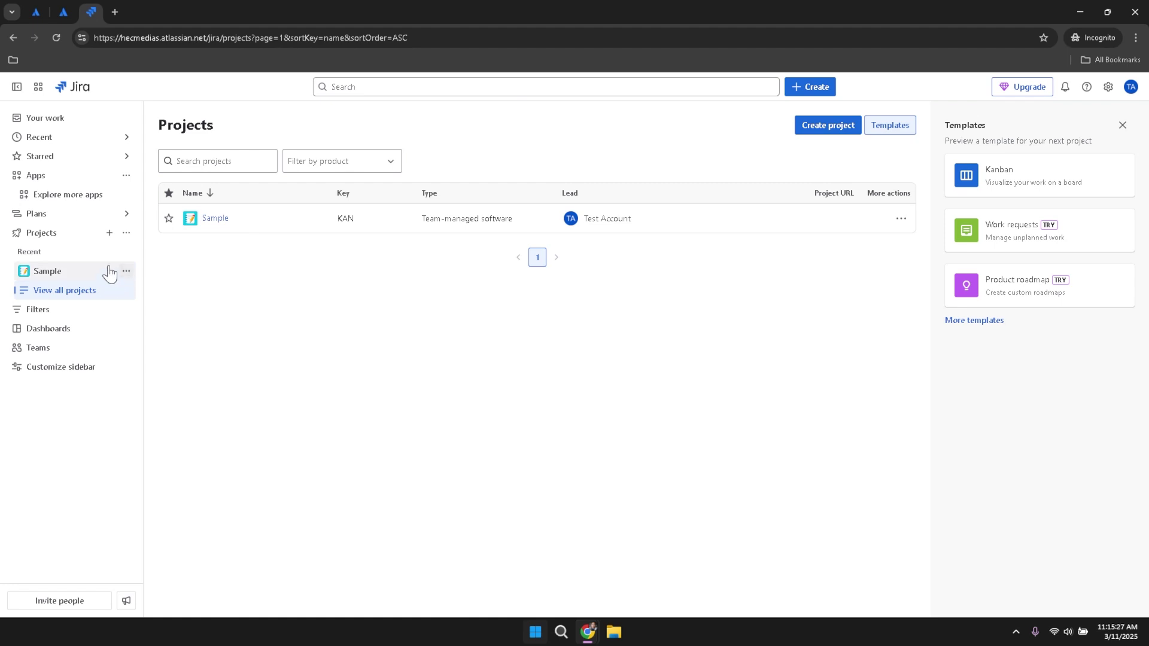
{"action": "left_click", "coordinate": [127, 234]}
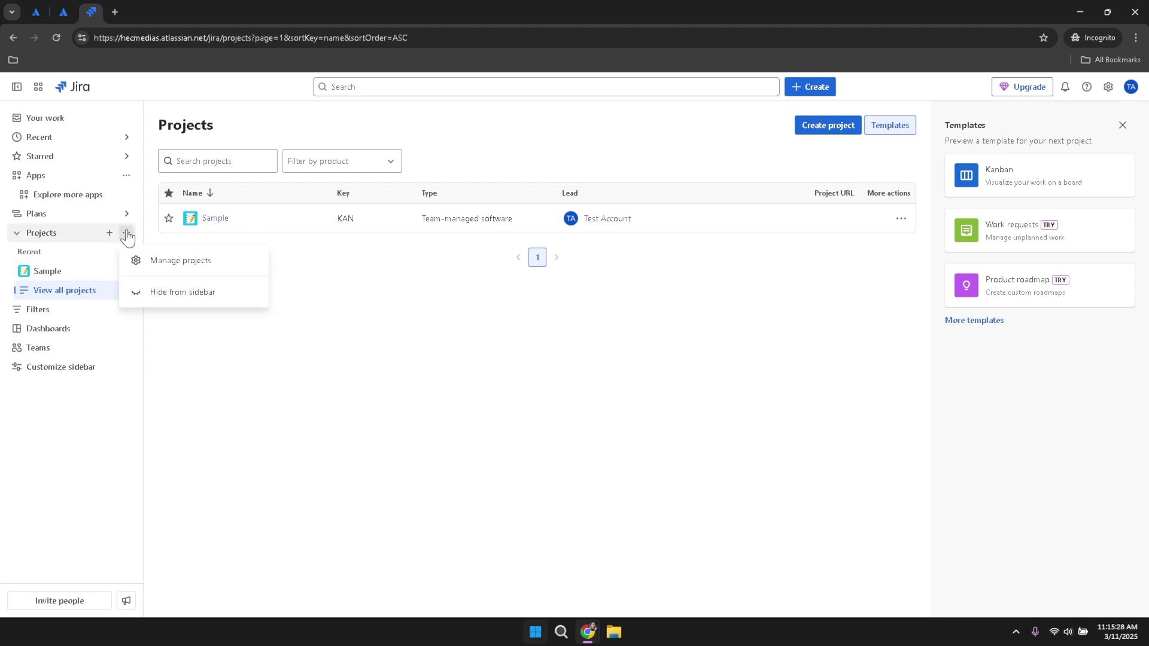
{"action": "left_click", "coordinate": [195, 267]}
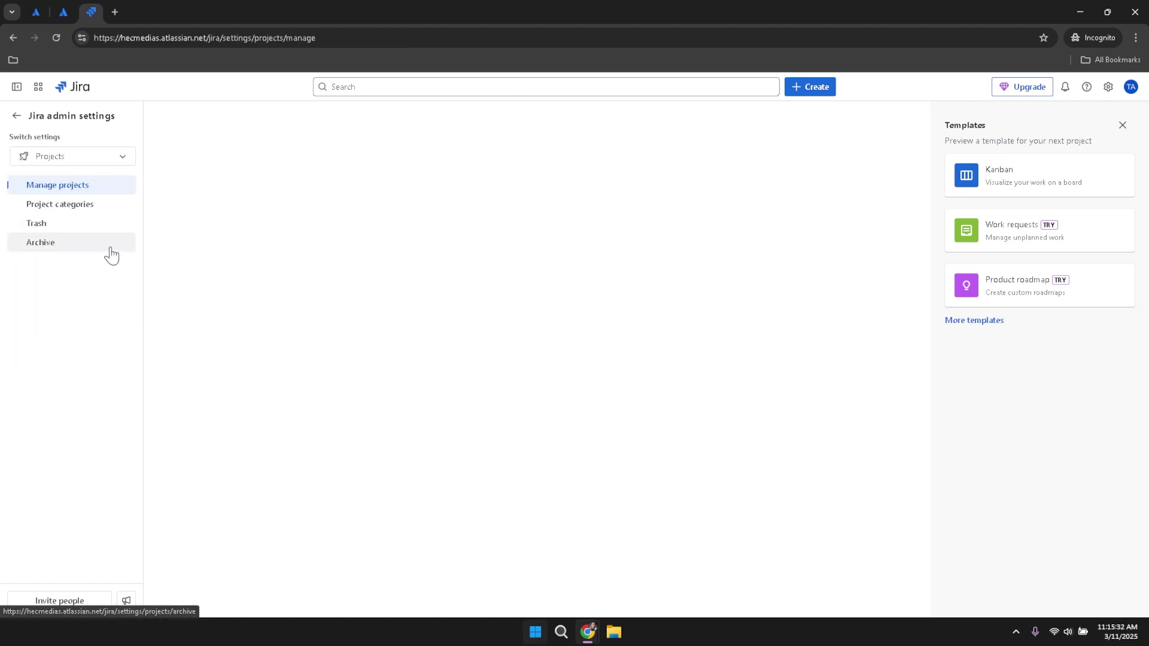
{"action": "left_click", "coordinate": [17, 115]}
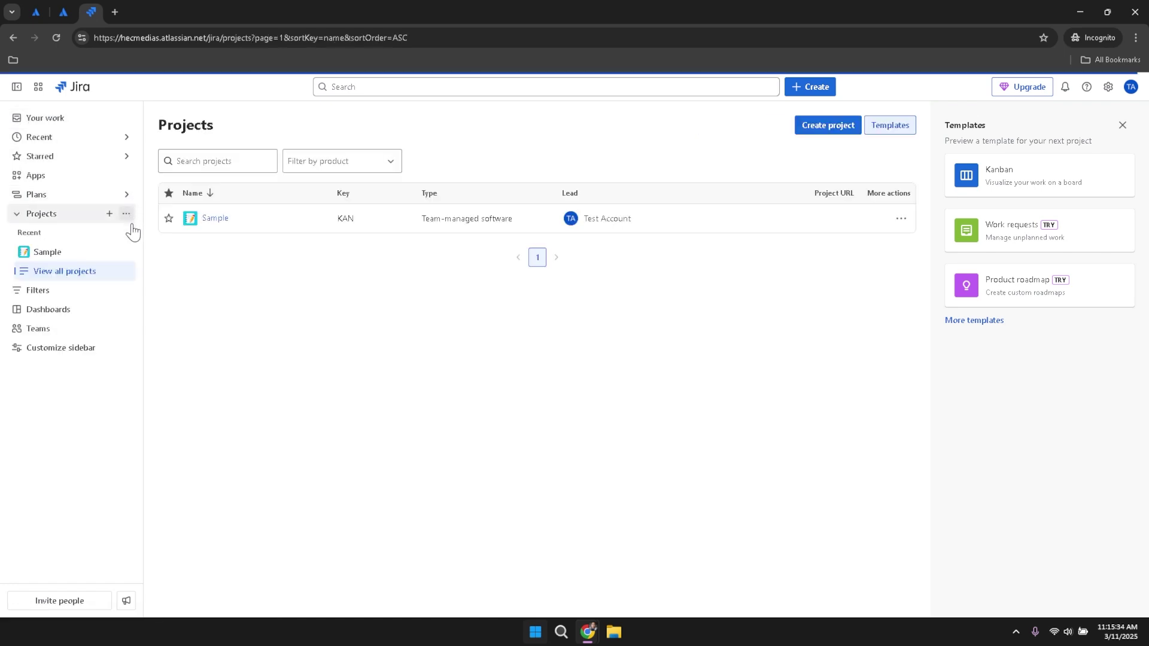
{"action": "left_click", "coordinate": [125, 217]}
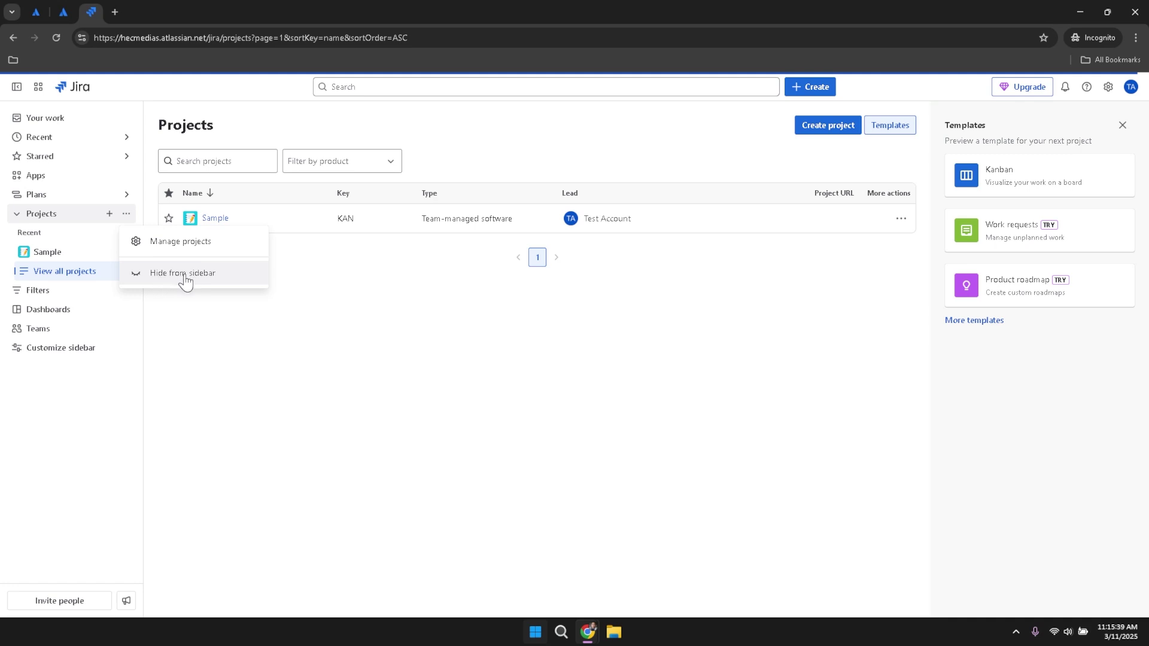
{"action": "left_click", "coordinate": [240, 340]}
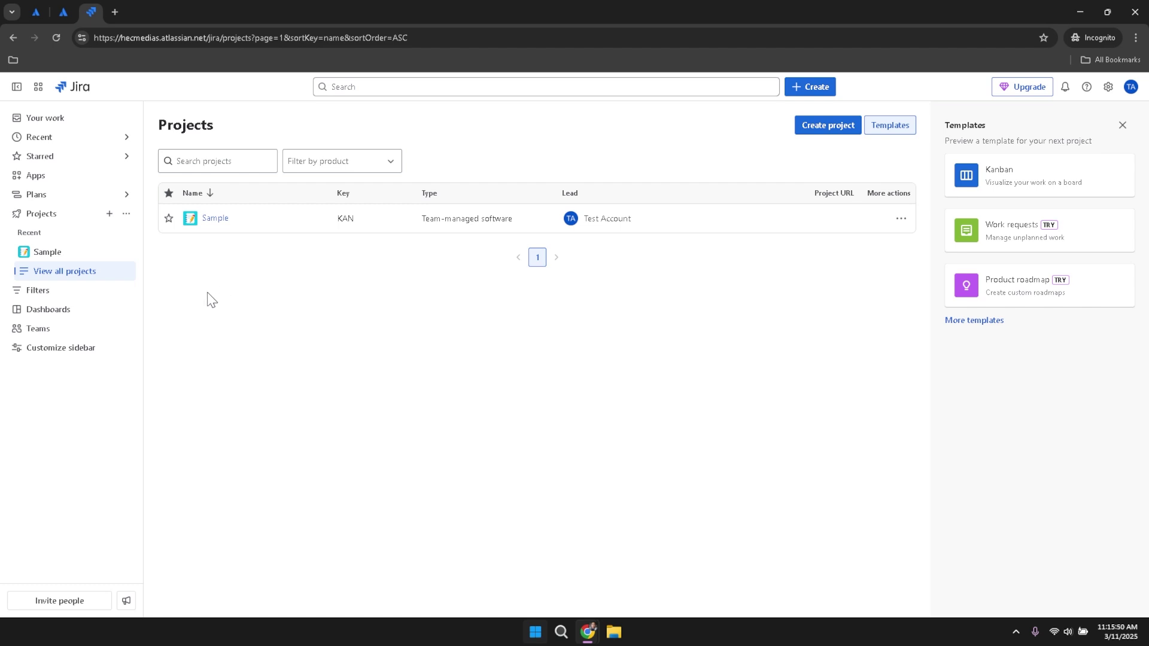
Step: Expand Filters to list My open issues and Done issues, and bring up the Plans preview
{"action": "left_click", "coordinate": [38, 293]}
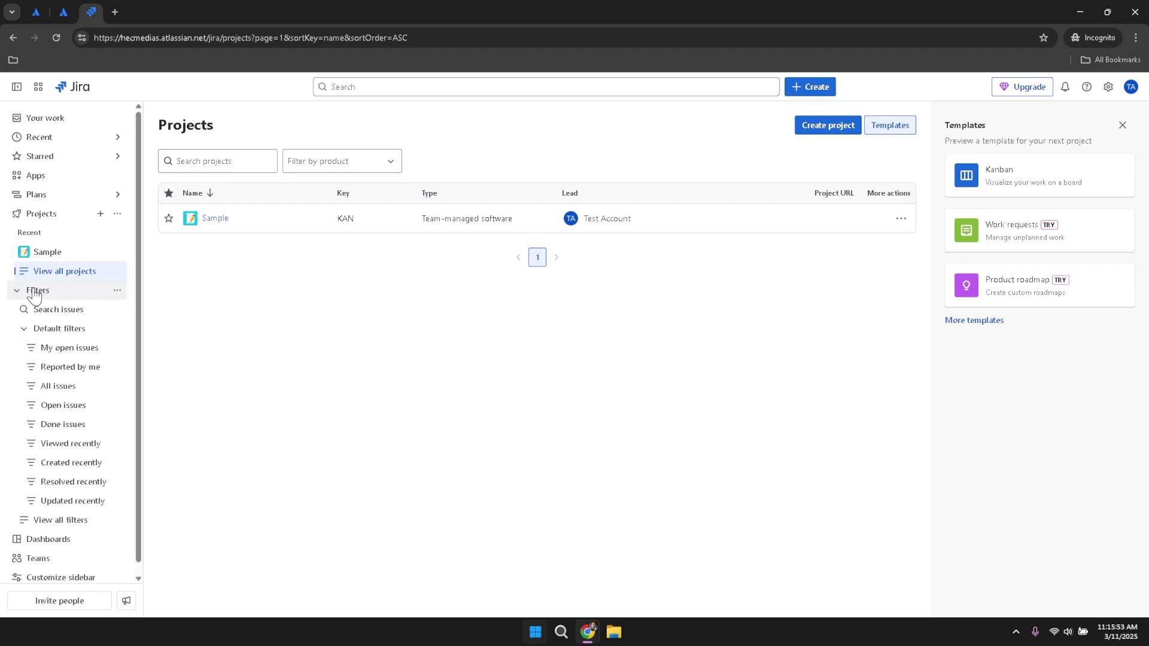
{"action": "left_click", "coordinate": [117, 197]}
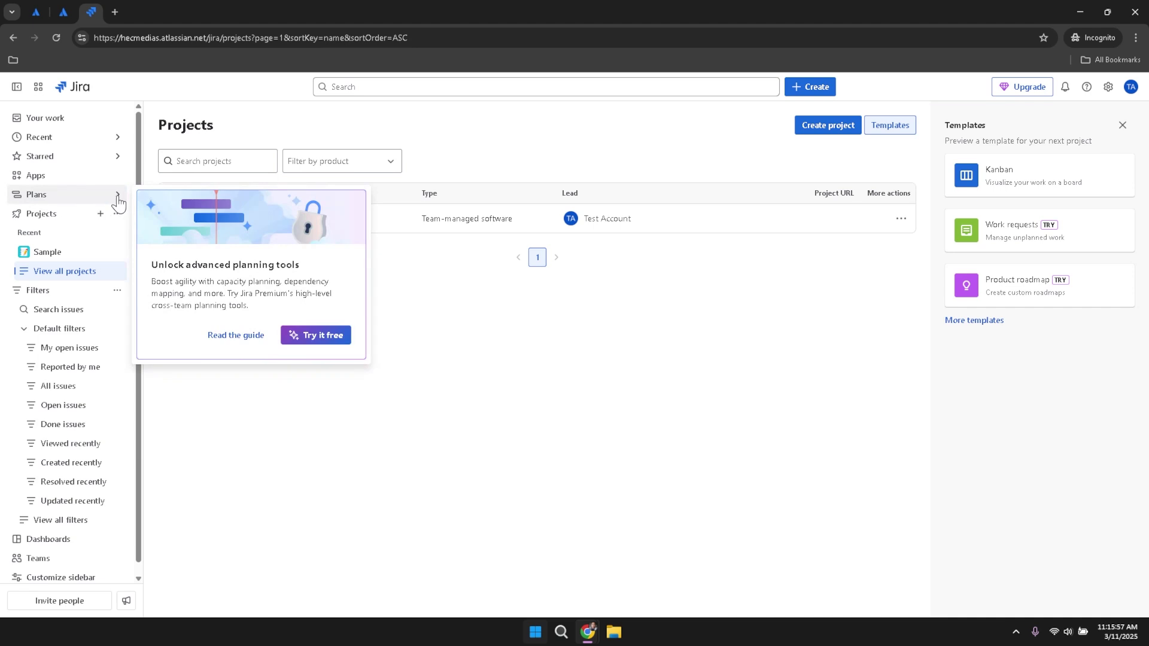
Step: Dismiss the Plans preview, collapse Projects, Default filters and Filters, and expand Dashboards
{"action": "left_click", "coordinate": [117, 197]}
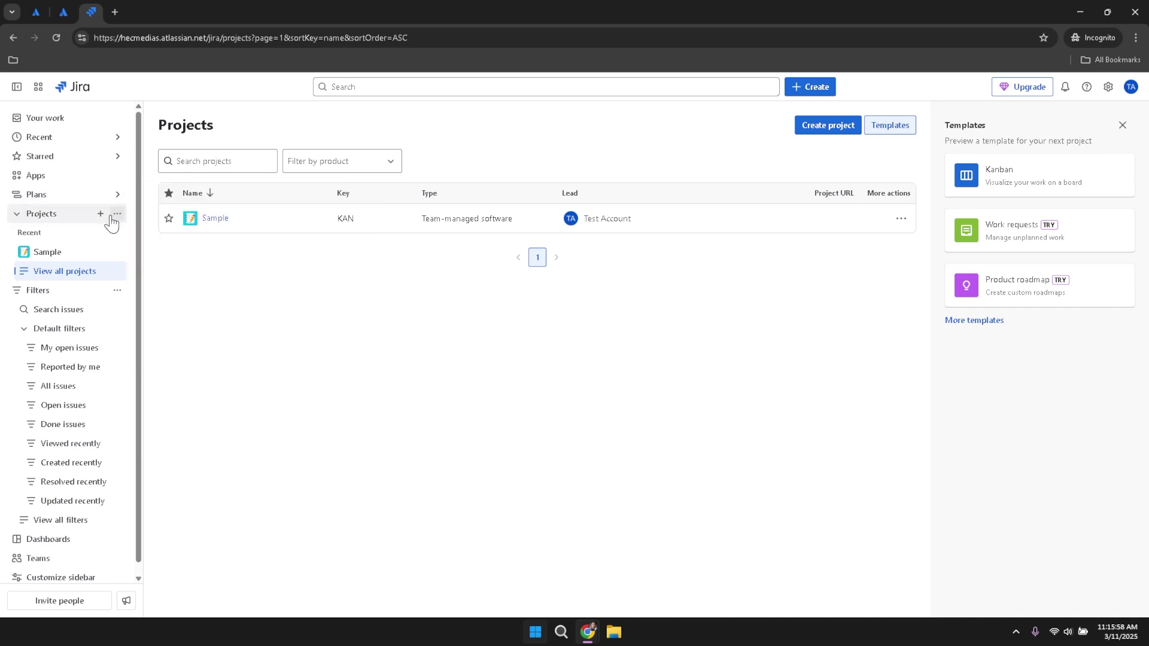
{"action": "left_click", "coordinate": [16, 217]}
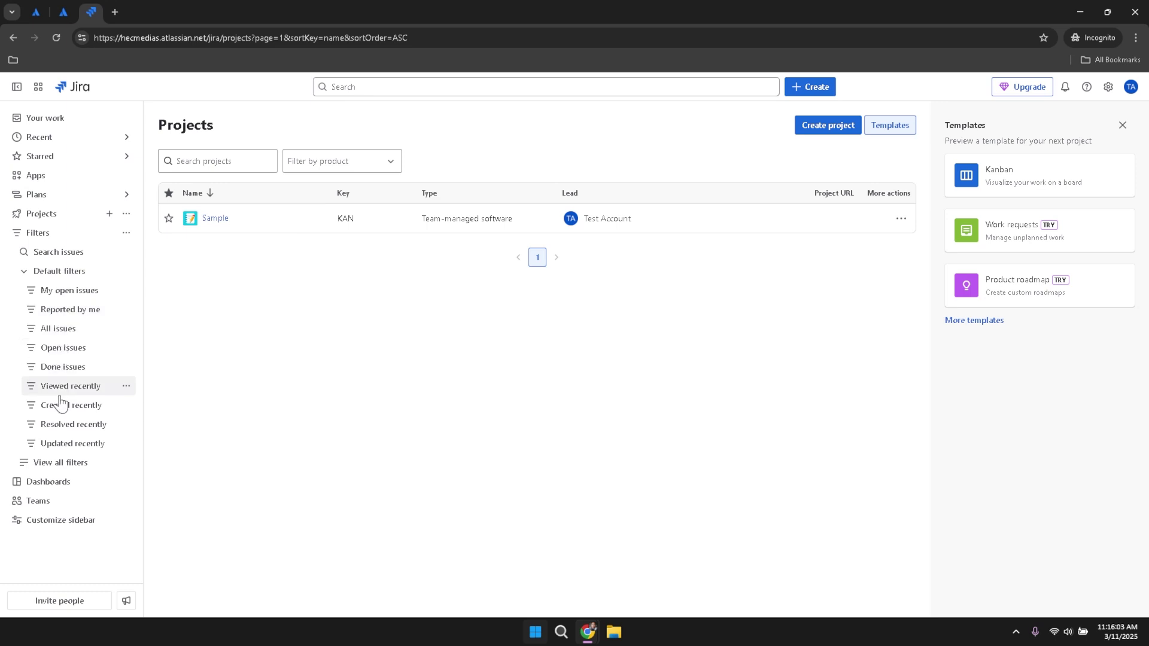
{"action": "left_click", "coordinate": [48, 486]}
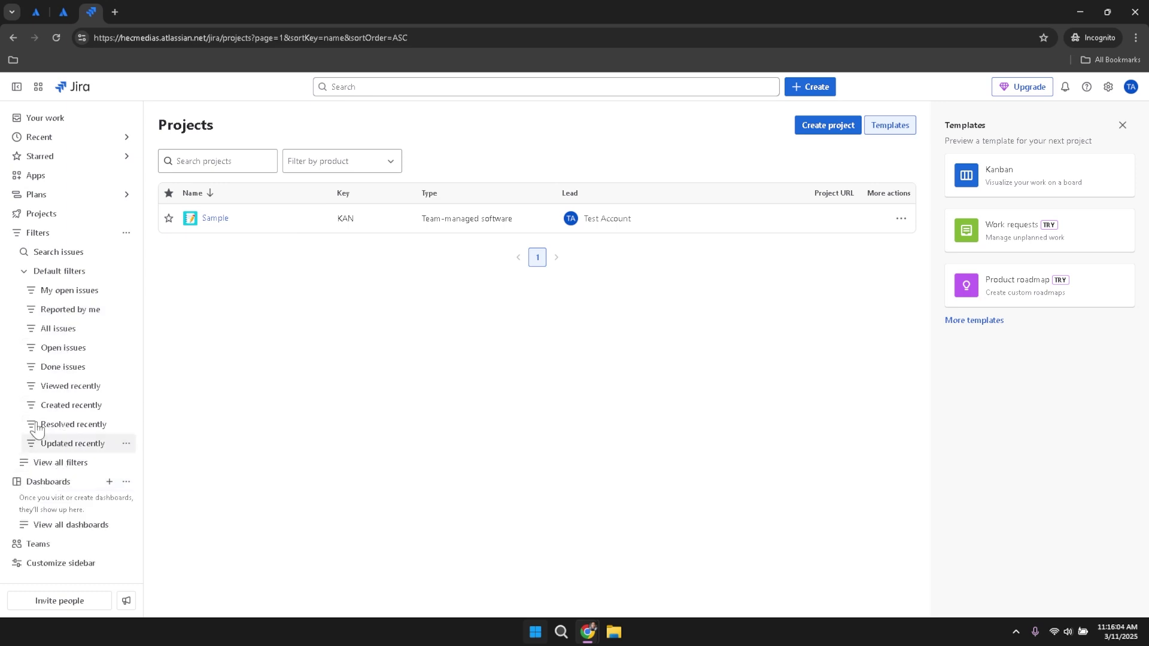
{"action": "left_click", "coordinate": [26, 273]}
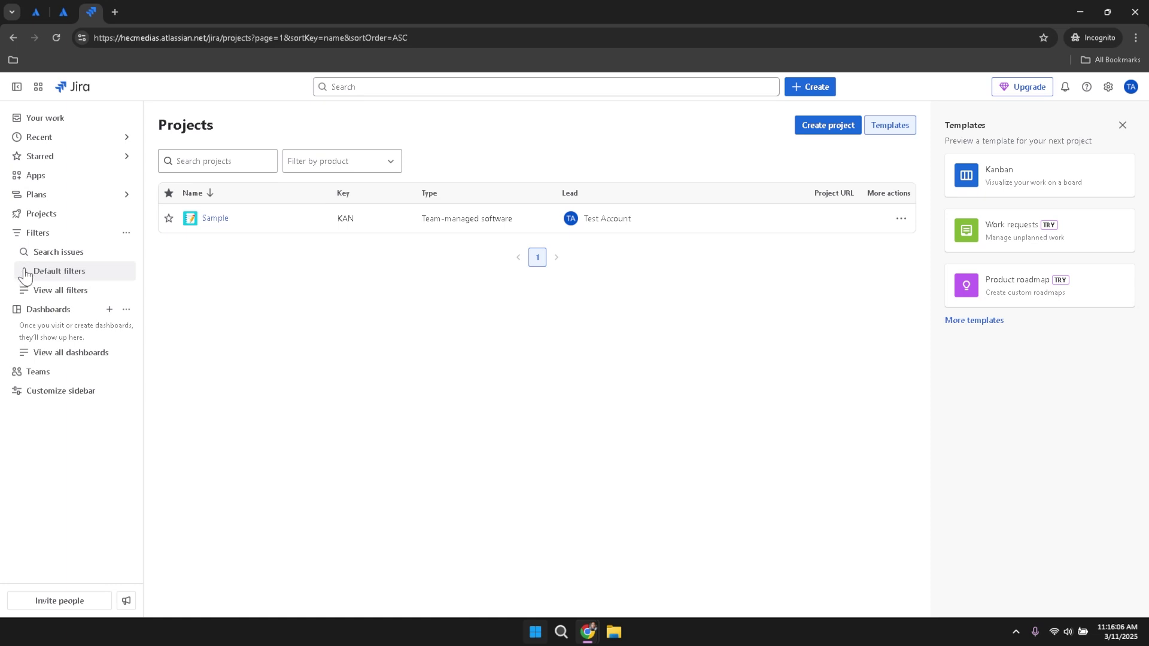
{"action": "left_click", "coordinate": [18, 235]}
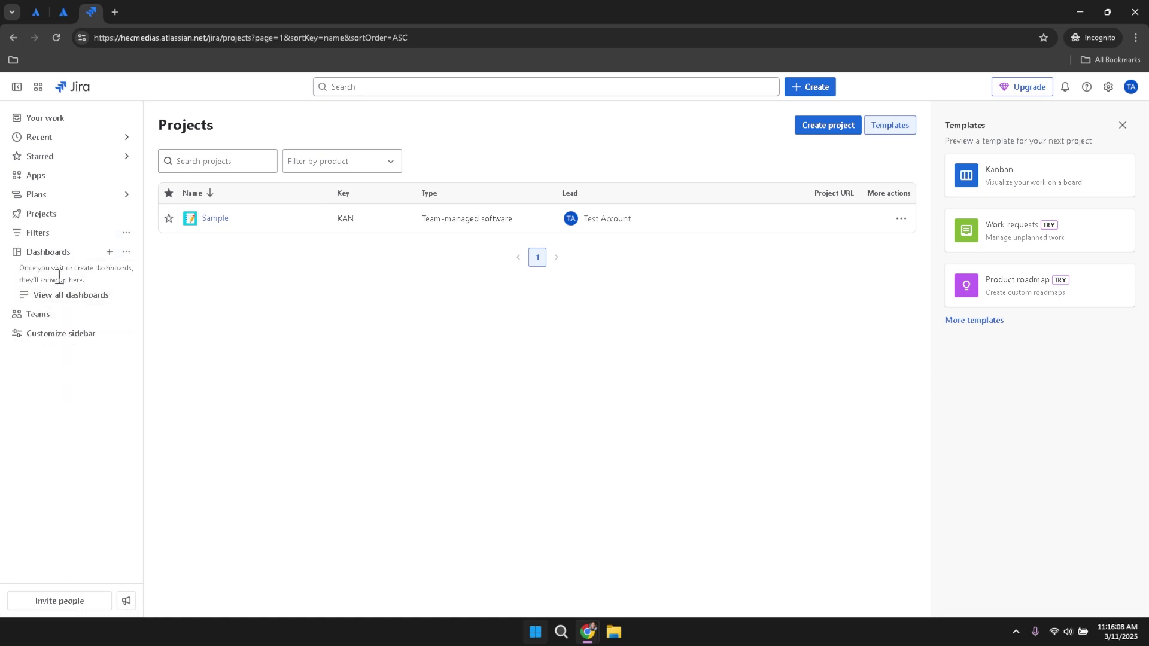
Step: Open the Default dashboard from View all dashboards, then go back to the Dashboards list
{"action": "left_click", "coordinate": [57, 303]}
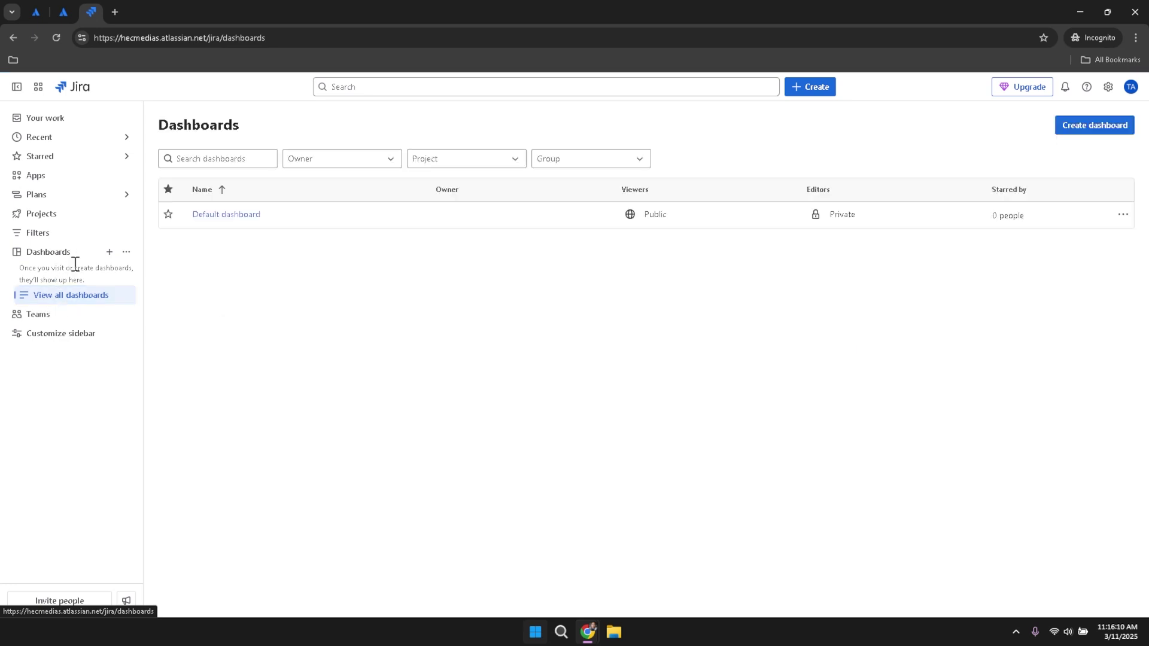
{"action": "left_click", "coordinate": [217, 214]}
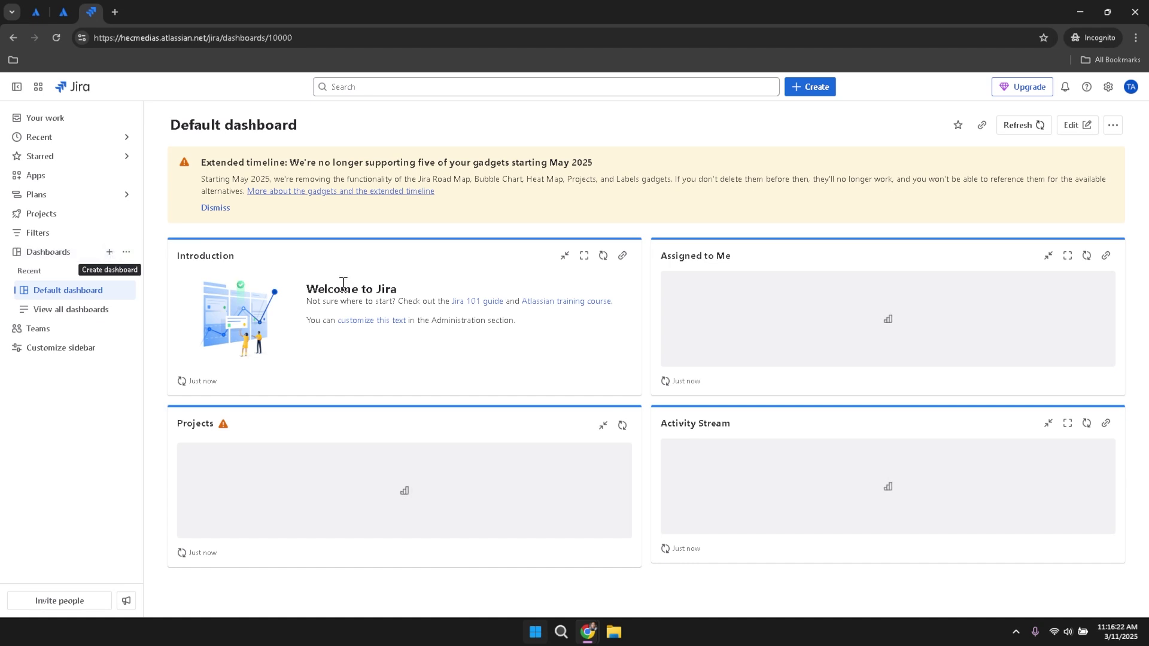
{"action": "left_click", "coordinate": [9, 38]}
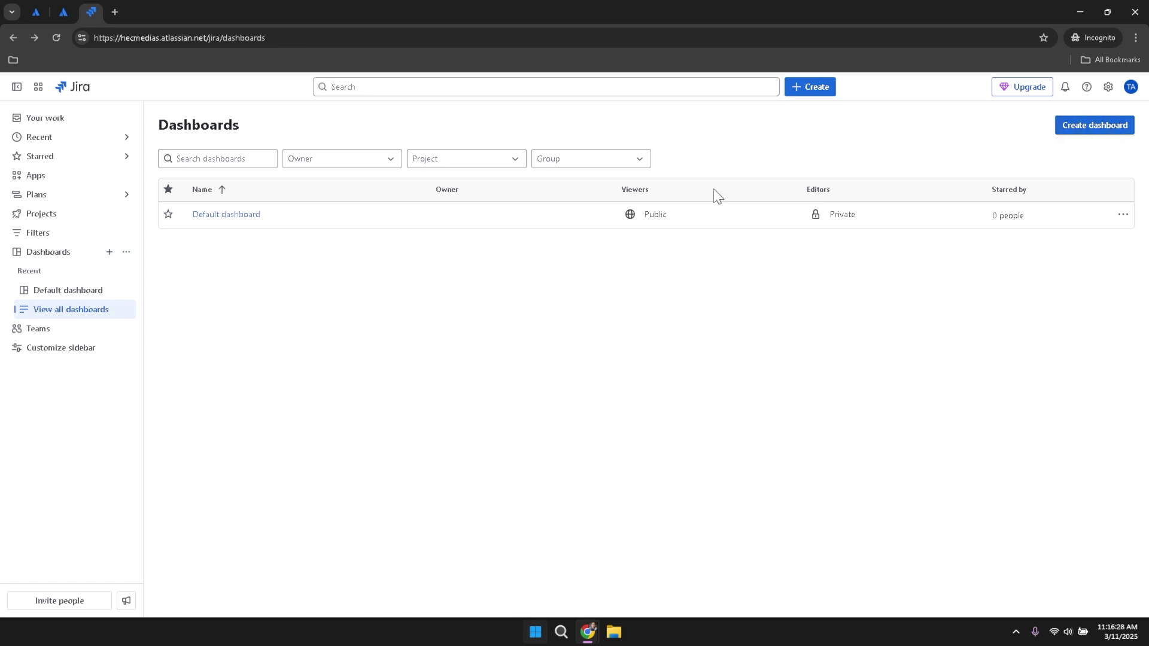
{"action": "left_click", "coordinate": [31, 329]}
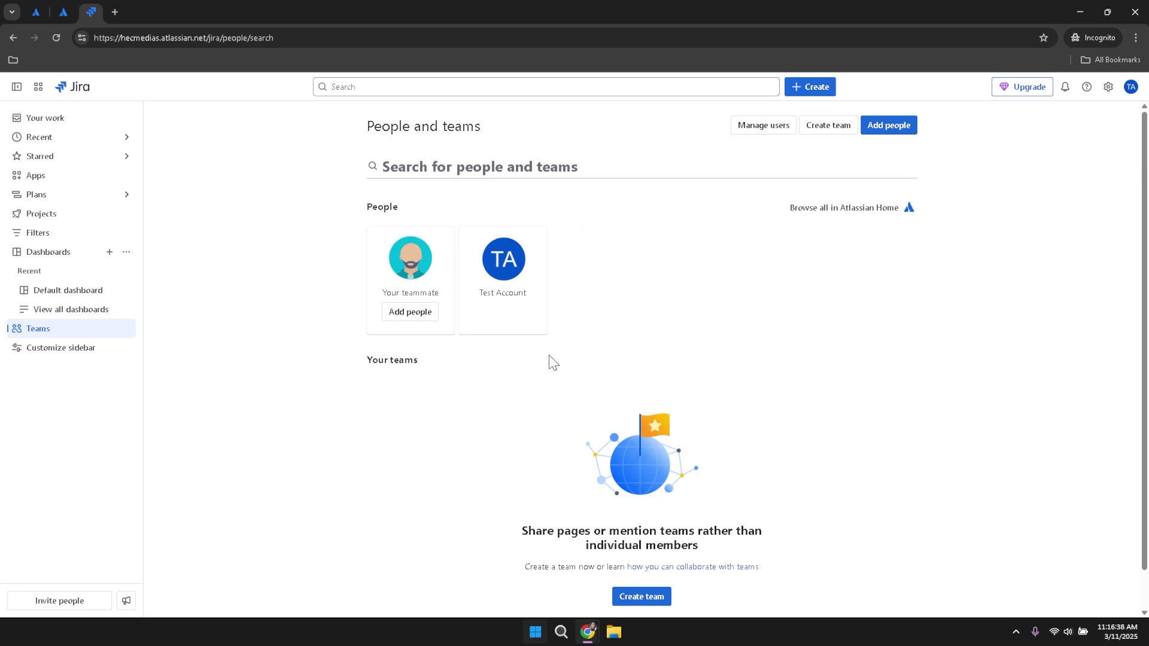
{"action": "left_click", "coordinate": [52, 352]}
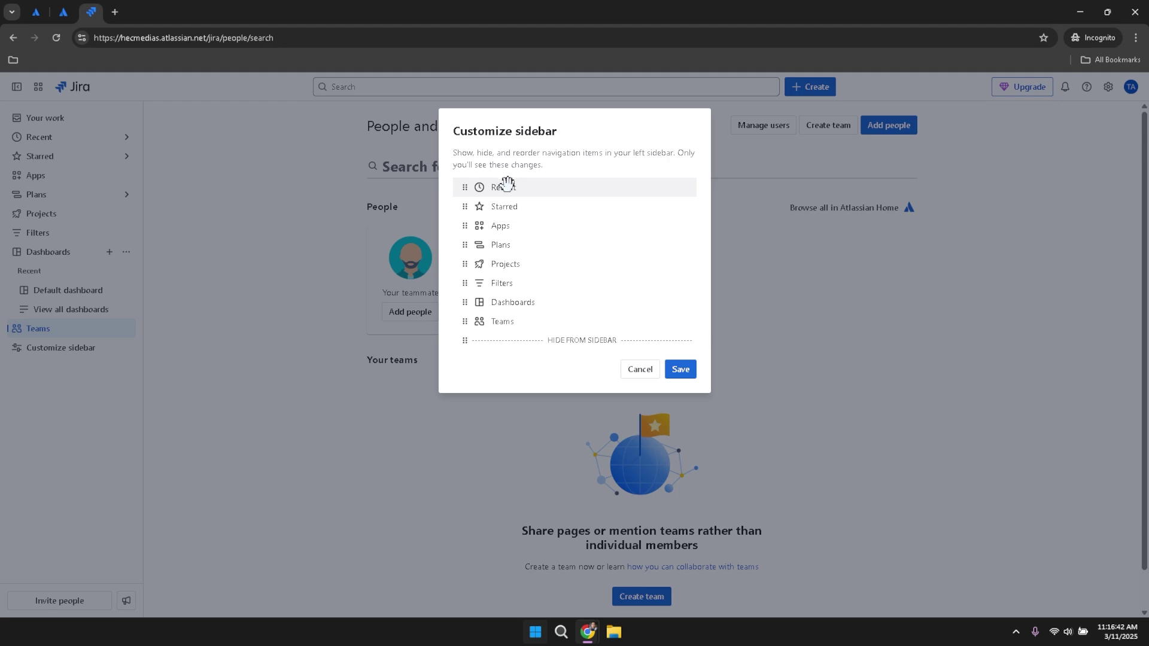
{"action": "mouse_move", "coordinate": [507, 188]}
{"action": "left_mouse_down"}
{"action": "mouse_move", "coordinate": [512, 223]}
{"action": "mouse_move", "coordinate": [508, 183]}
{"action": "left_mouse_up"}
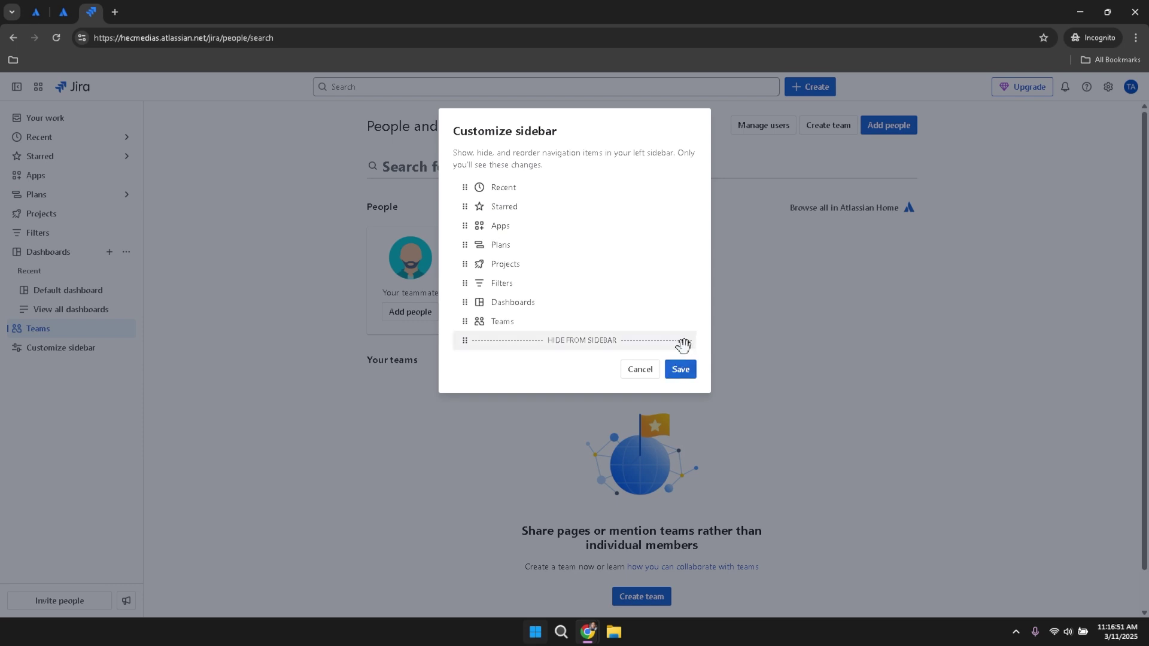
{"action": "left_click", "coordinate": [681, 370]}
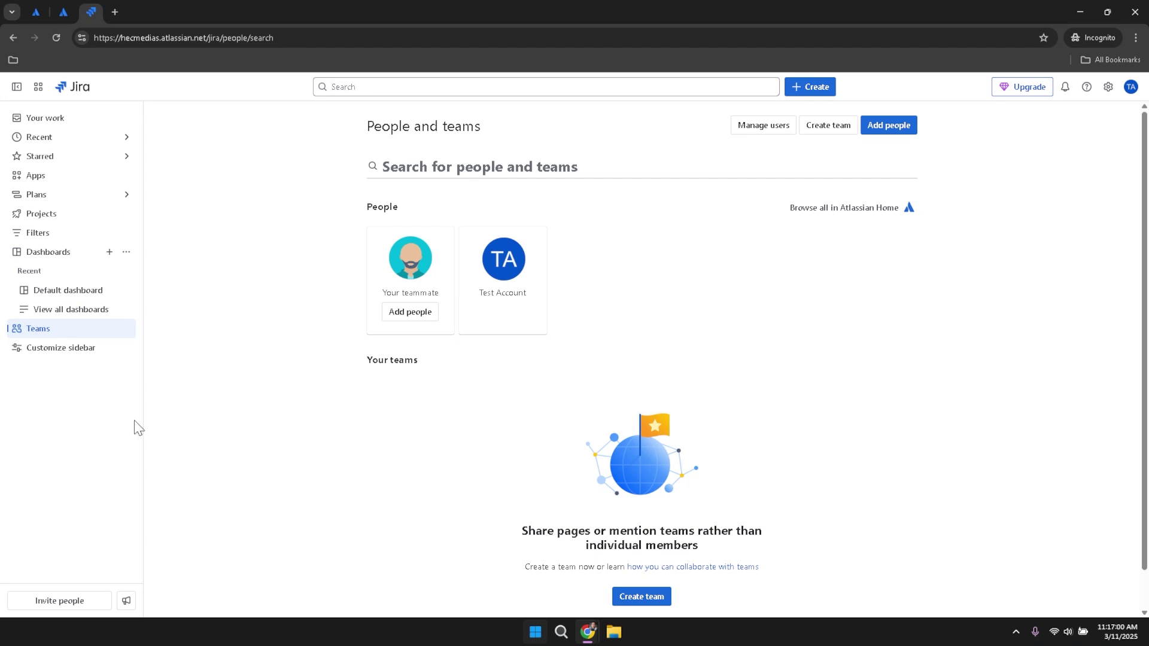
{"action": "left_click", "coordinate": [54, 601]}
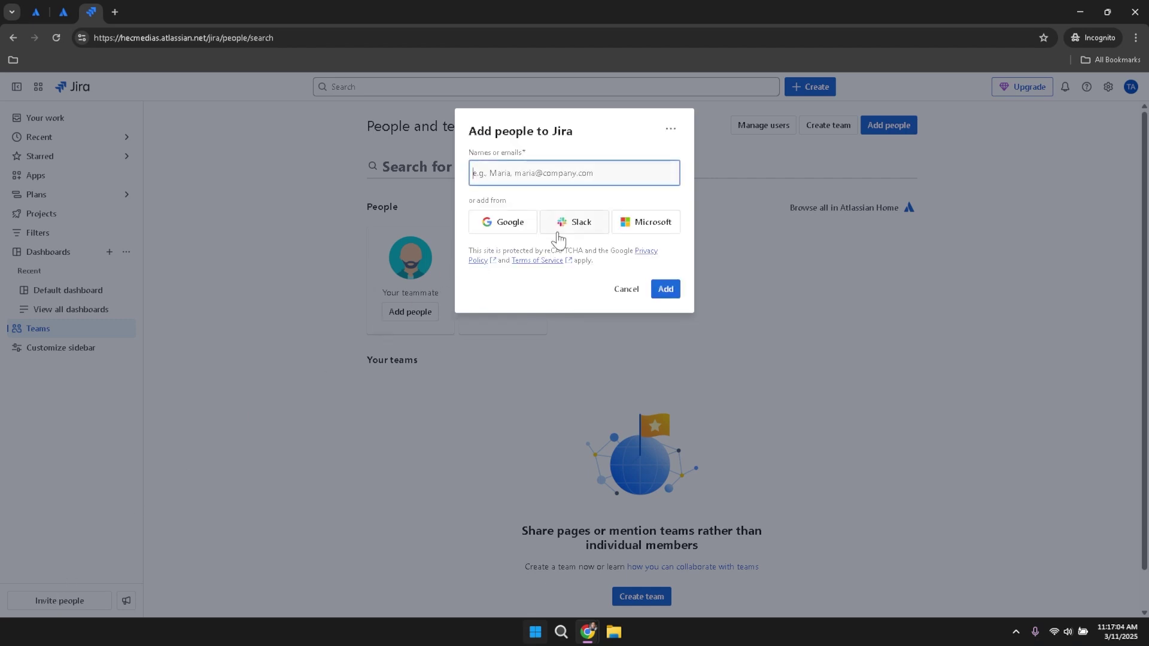
{"action": "left_click", "coordinate": [625, 291]}
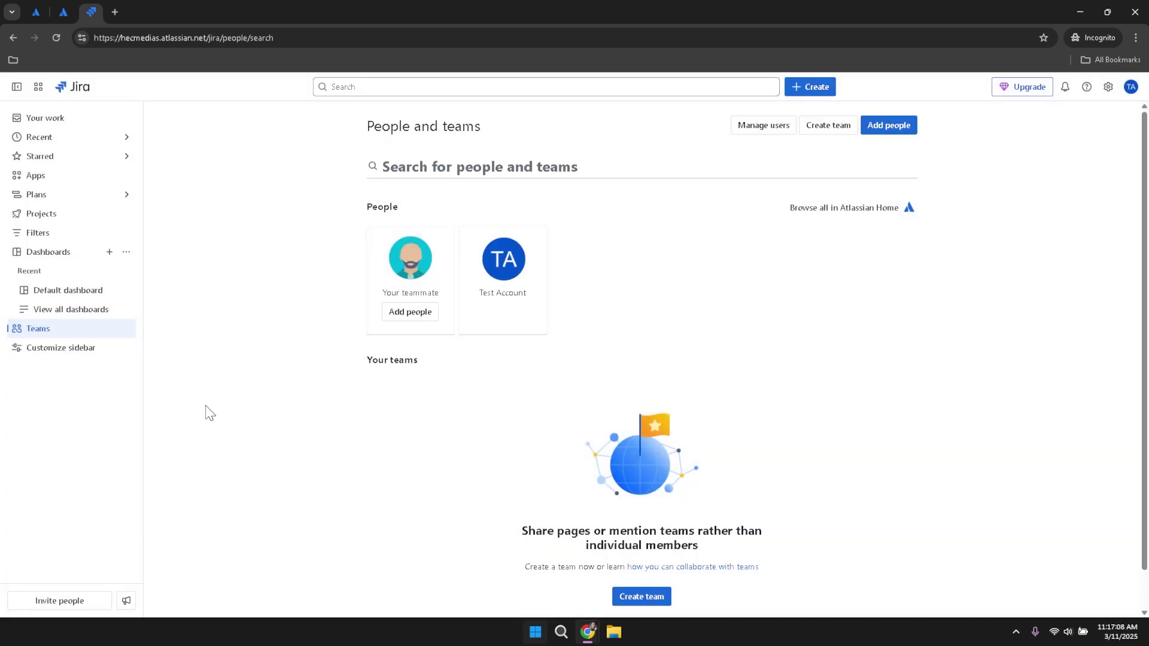
{"action": "left_click", "coordinate": [127, 601]}
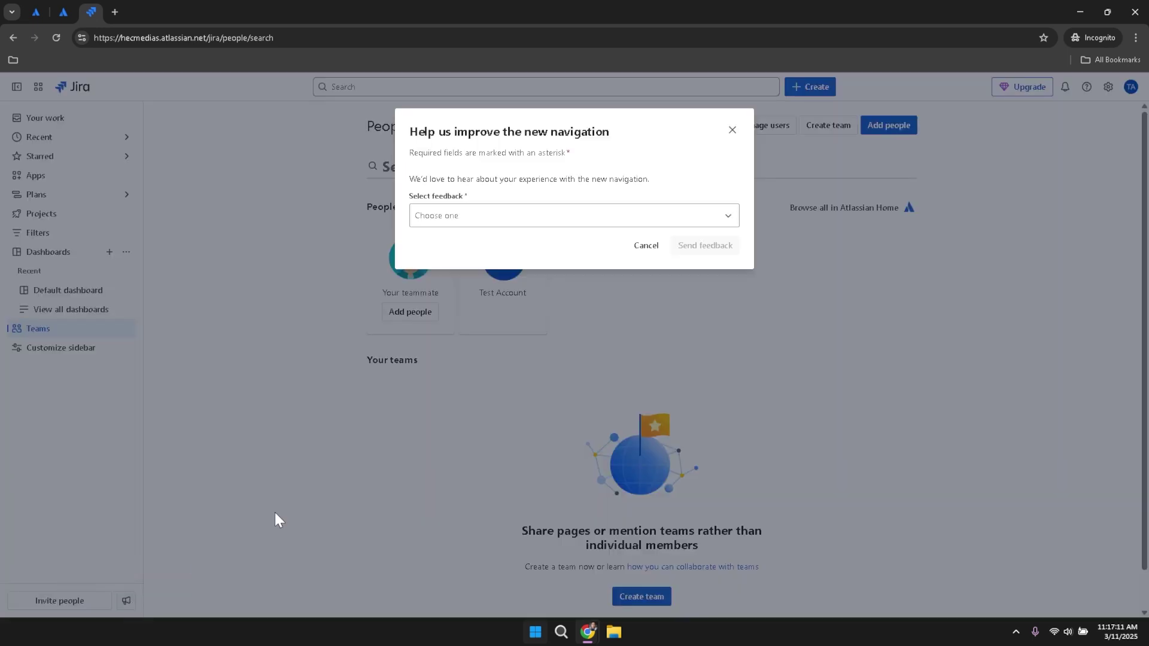
{"action": "left_click", "coordinate": [630, 221]}
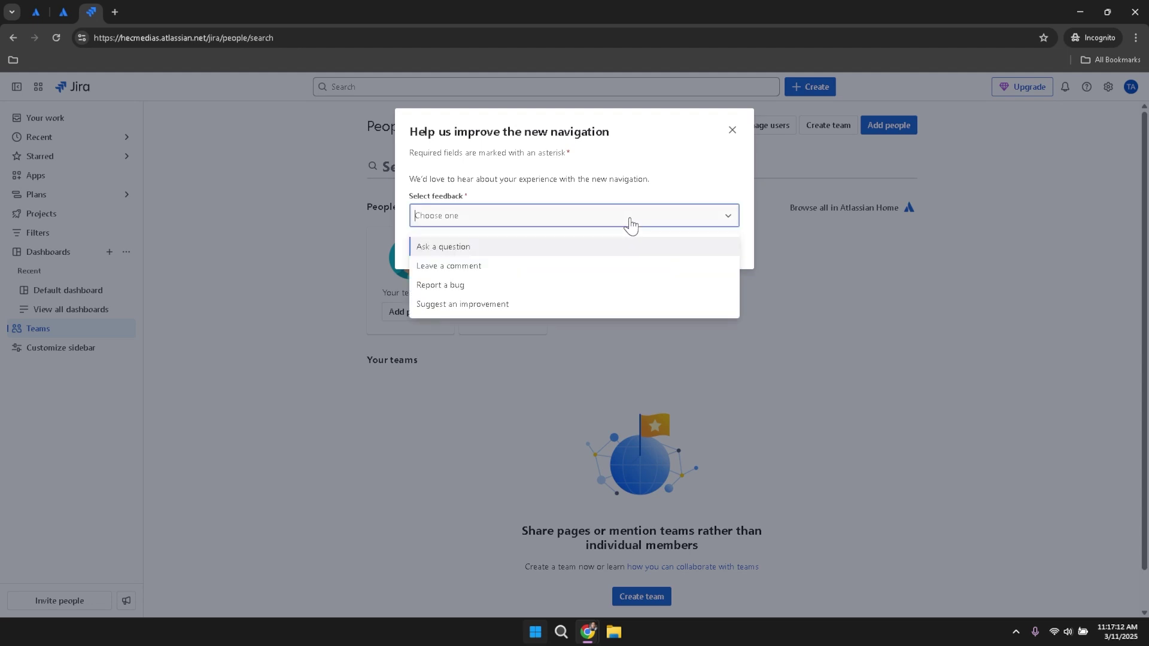
{"action": "left_click", "coordinate": [462, 269]}
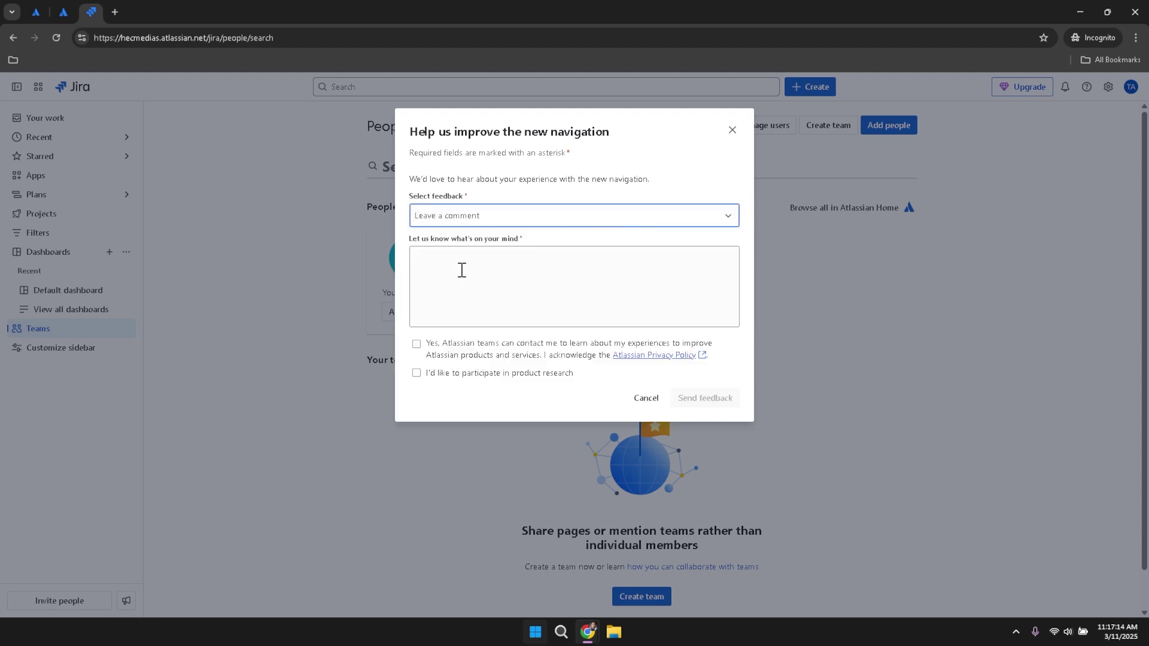
{"action": "left_click", "coordinate": [620, 307]}
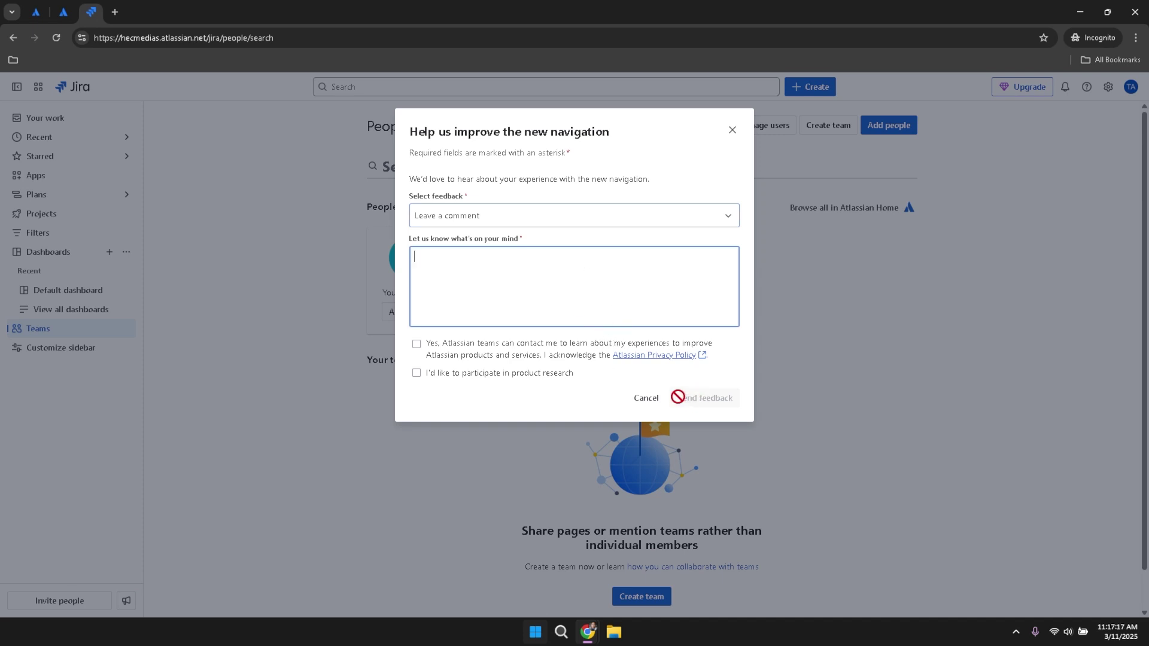
{"action": "left_click", "coordinate": [636, 401]}
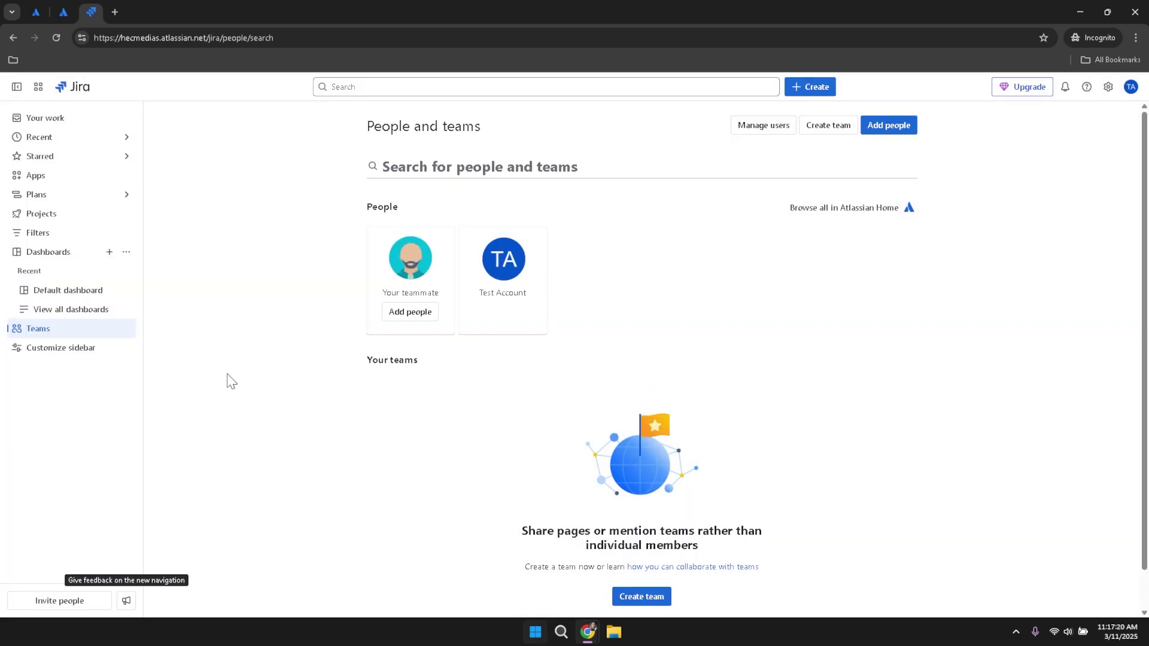
Step: Open Your work showing the KAN board, glancing at the Help panel before closing it
{"action": "left_click", "coordinate": [53, 120]}
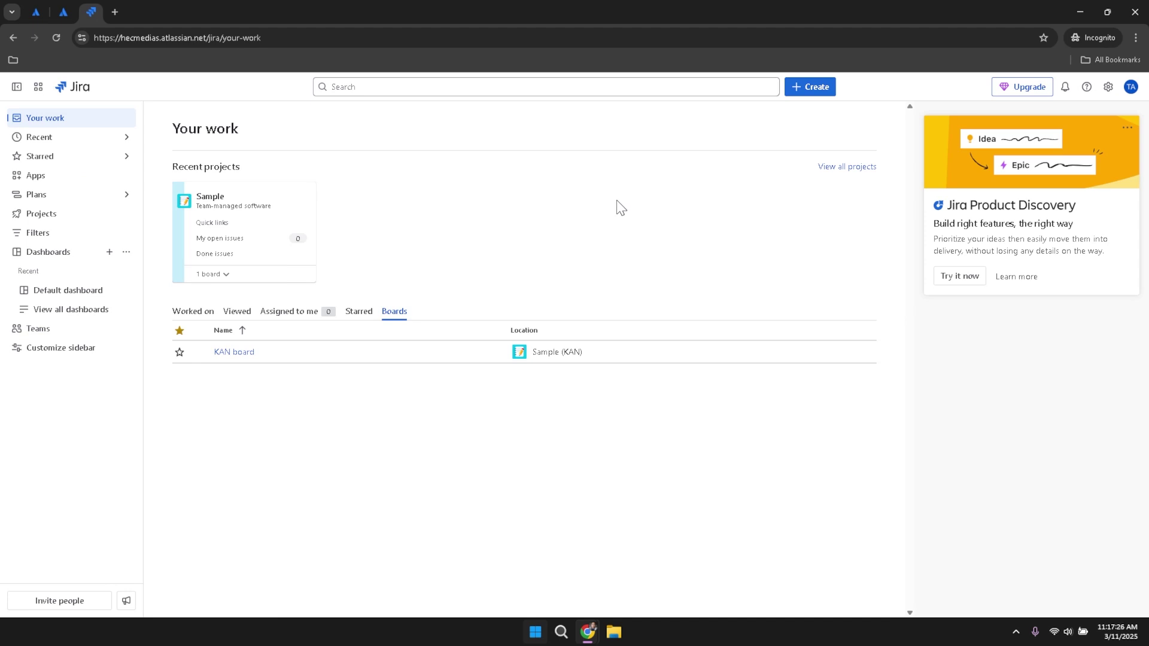
{"action": "left_click", "coordinate": [1087, 88]}
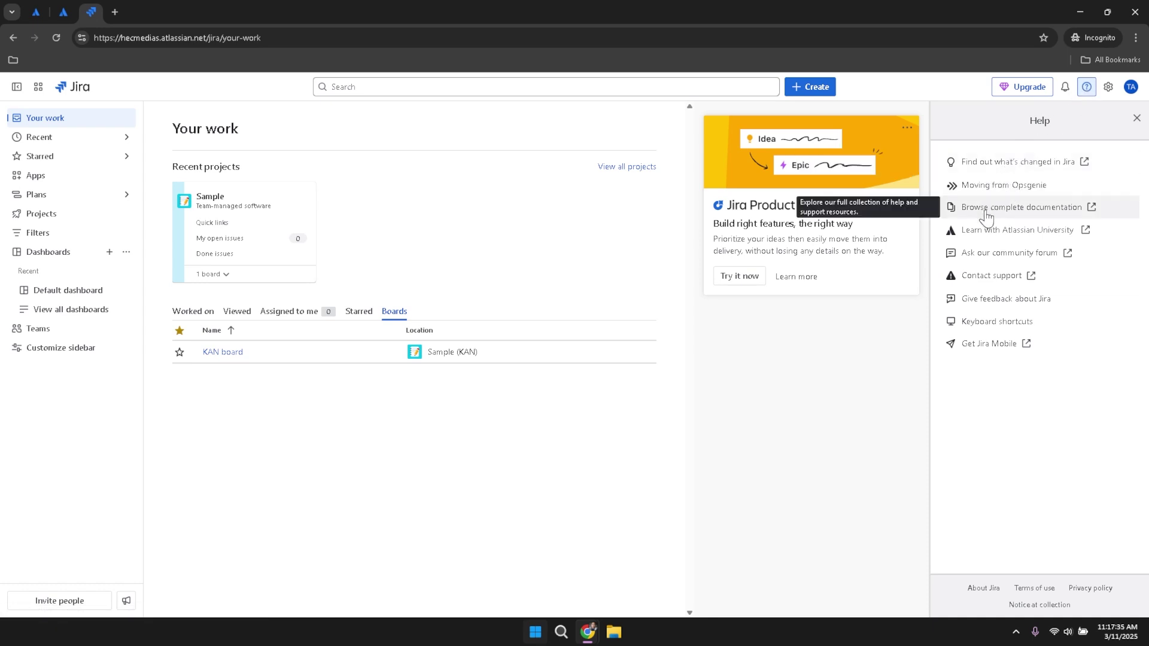
{"action": "left_click", "coordinate": [1094, 88]}
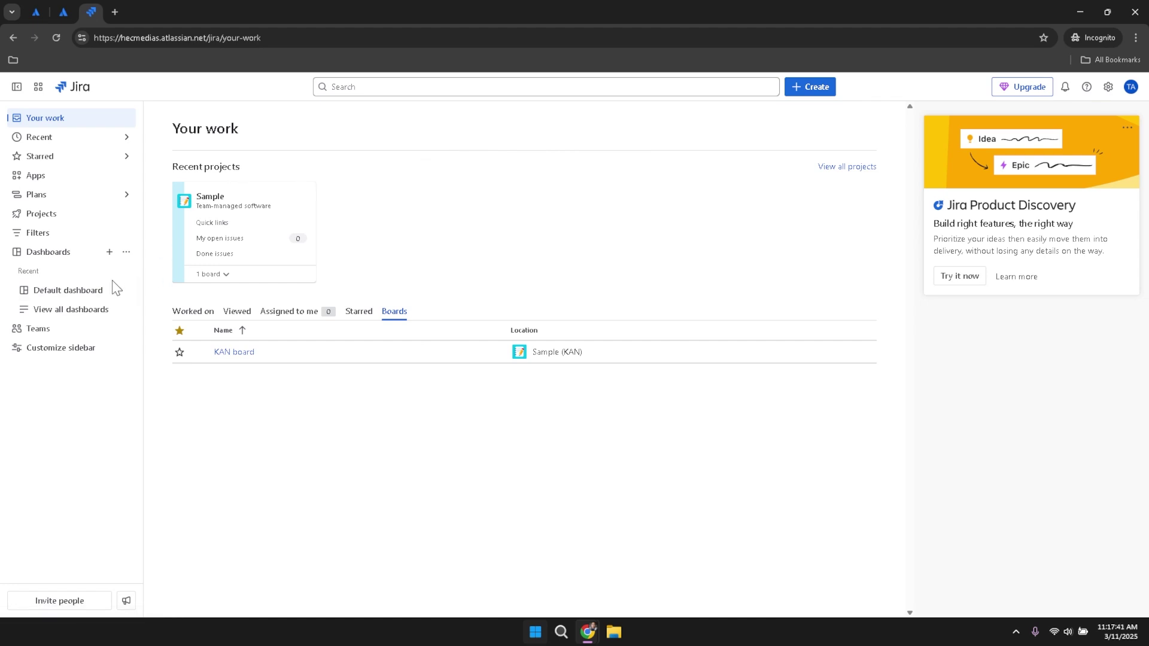
Step: Visit Teams, return to Your work, and open the Sample board with Test Card KAN-1 in To Do
{"action": "left_click", "coordinate": [59, 333]}
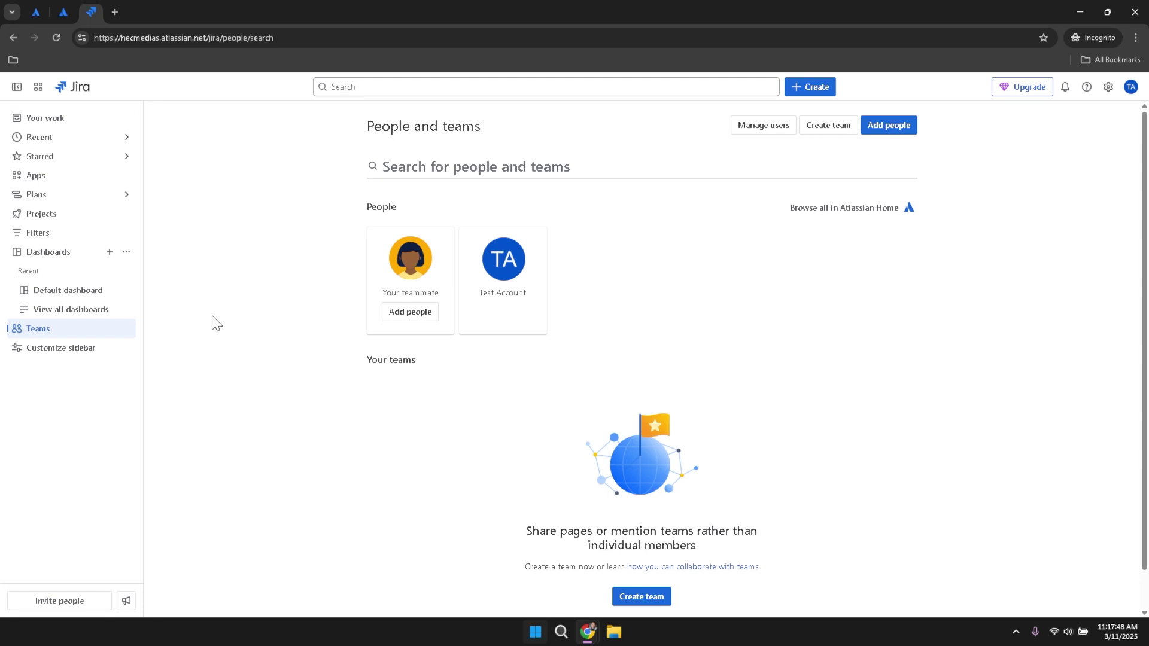
{"action": "left_click", "coordinate": [47, 124]}
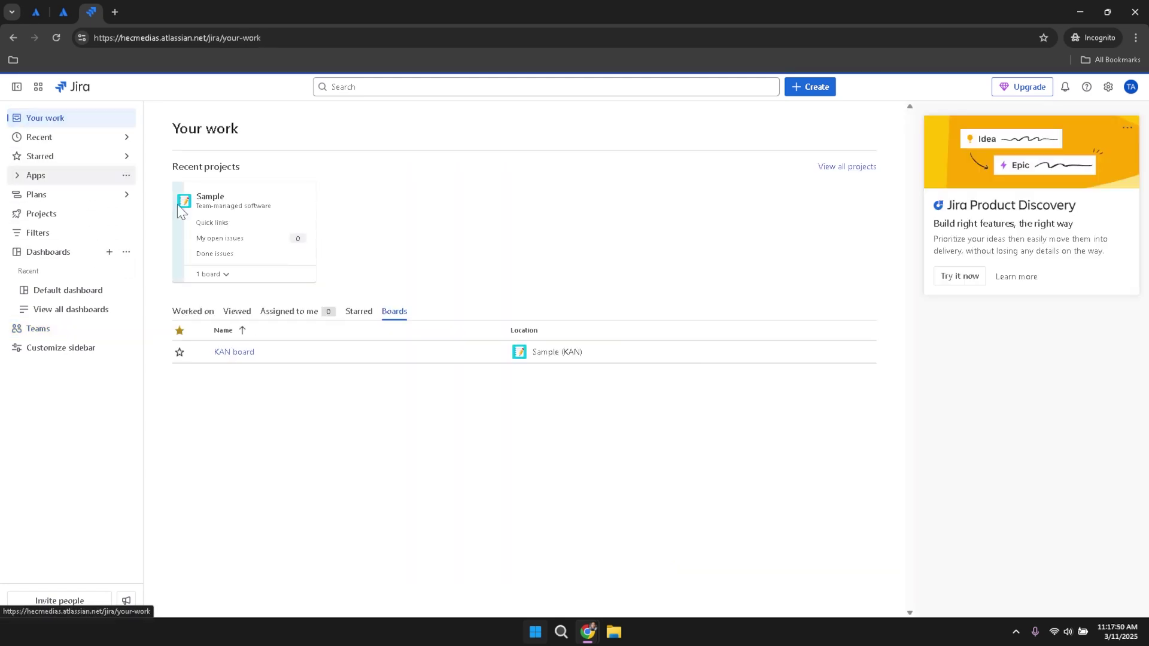
{"action": "left_click", "coordinate": [301, 210]}
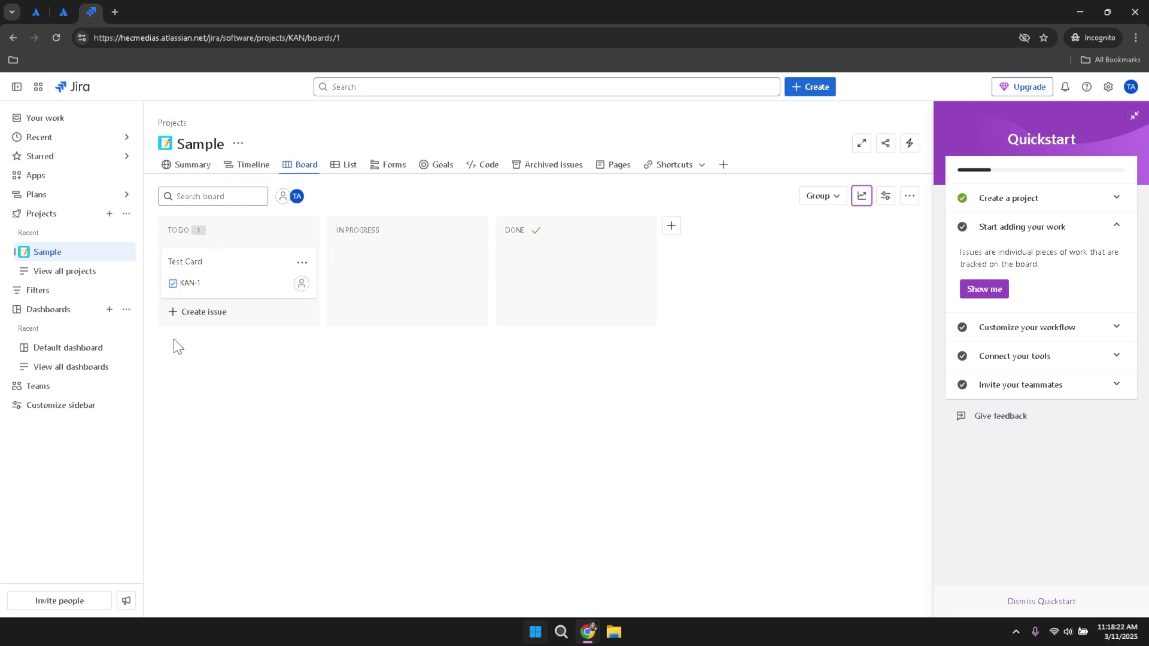
Step: Open the Default dashboard, then the all-projects list, and select the Sample project
{"action": "left_click", "coordinate": [87, 352]}
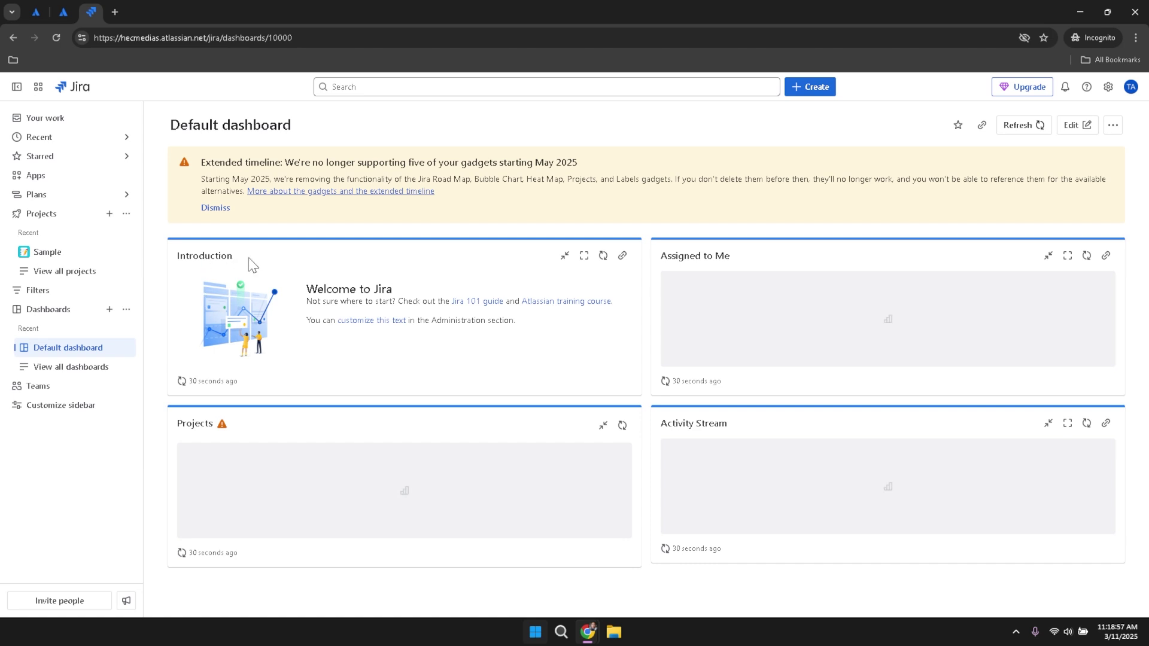
{"action": "left_click", "coordinate": [58, 275]}
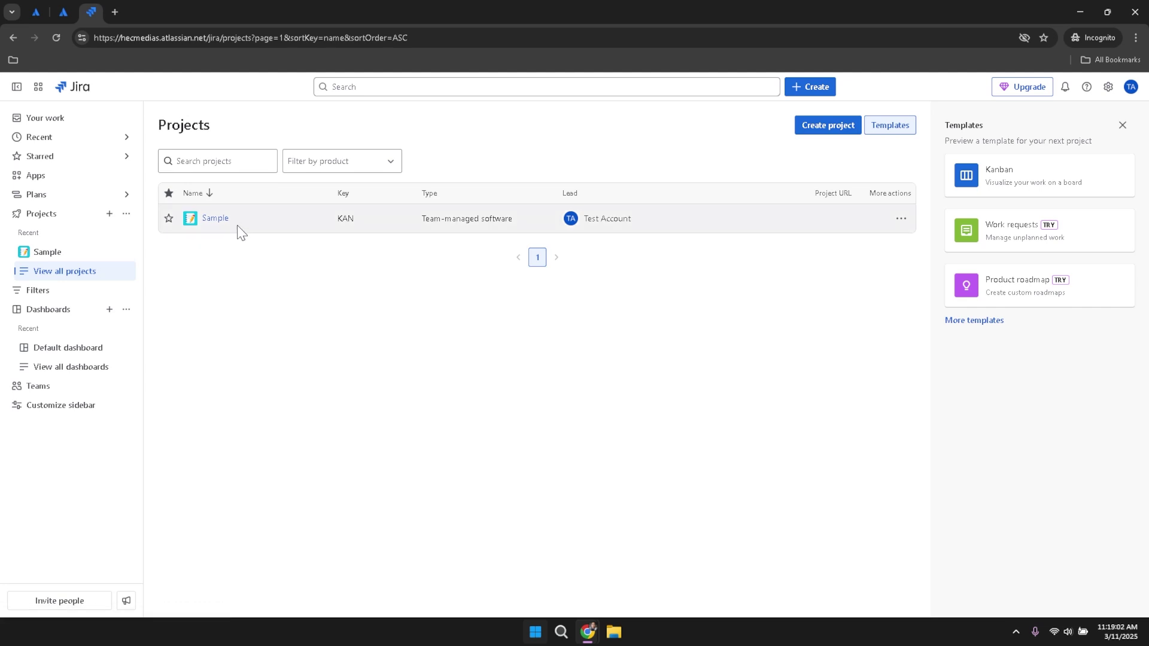
{"action": "left_click", "coordinate": [216, 225]}
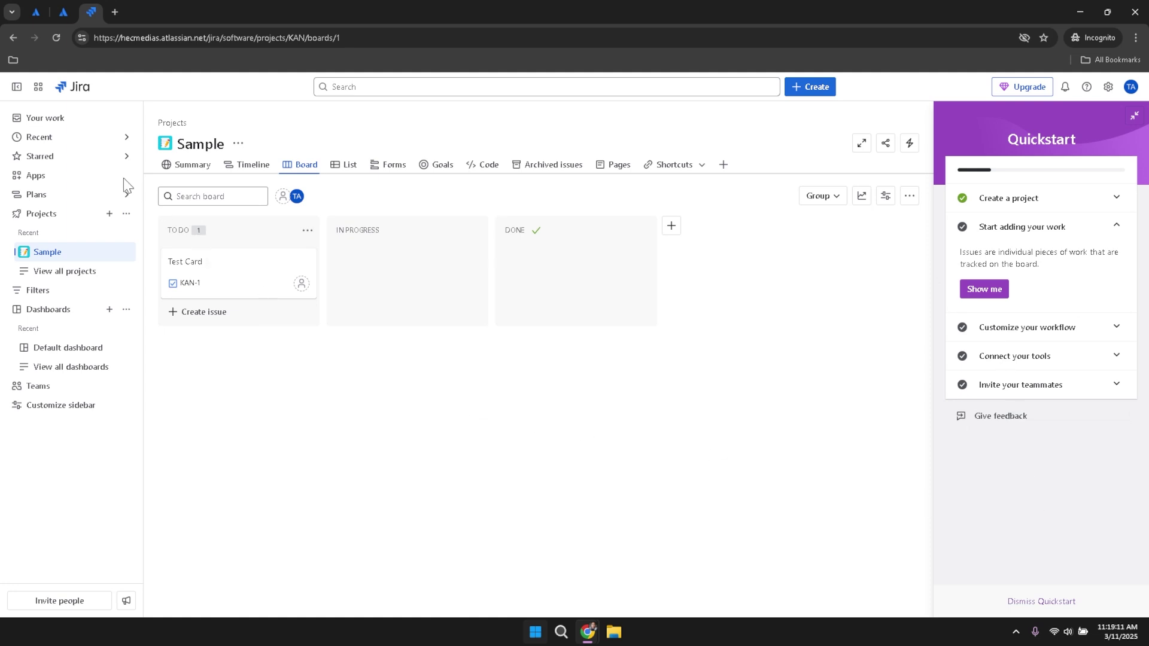
{"action": "left_click", "coordinate": [66, 132]}
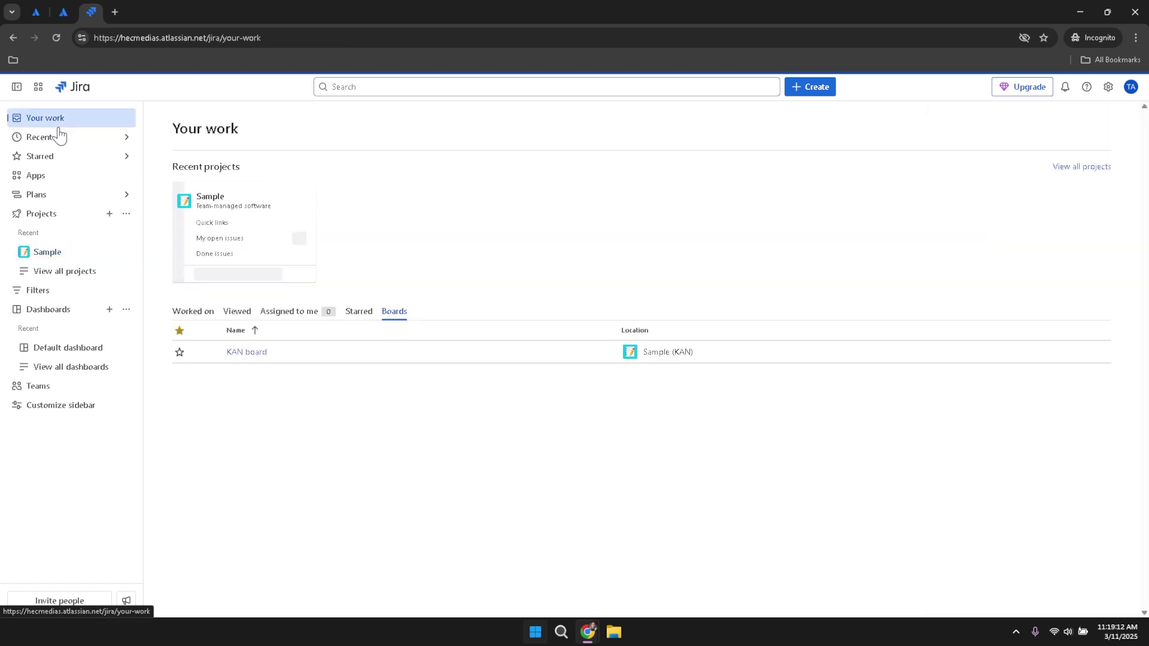